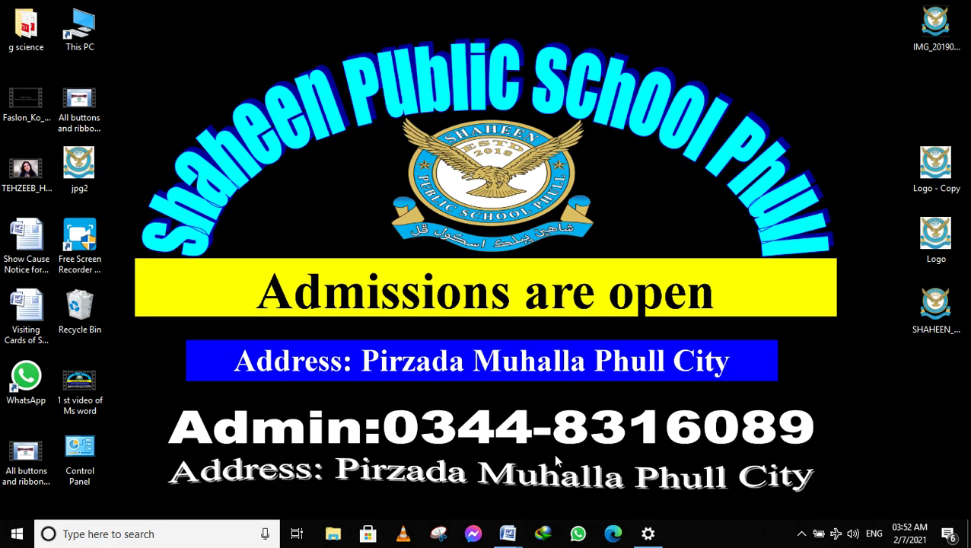
# - Launch Microsoft Word from the taskbar to get a new blank document, Document2
pyautogui.click(556, 499)
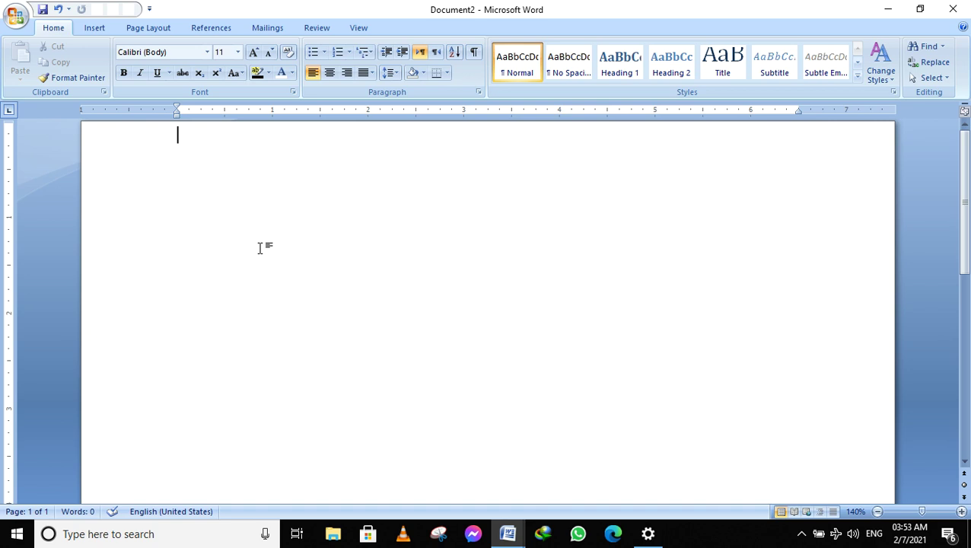
# - Generate sample text with =rand() and delete its second and third paragraphs
pyautogui.press('Return')
pyautogui.write('=r')
pyautogui.write('and')
pyautogui.write('()')
pyautogui.press('Return')
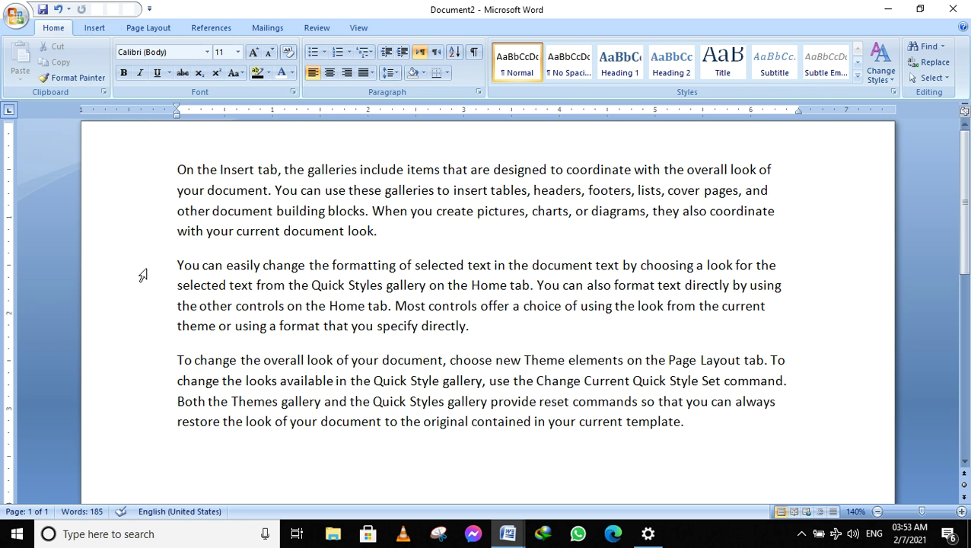
pyautogui.moveTo(177, 265); pyautogui.dragTo(649, 445)
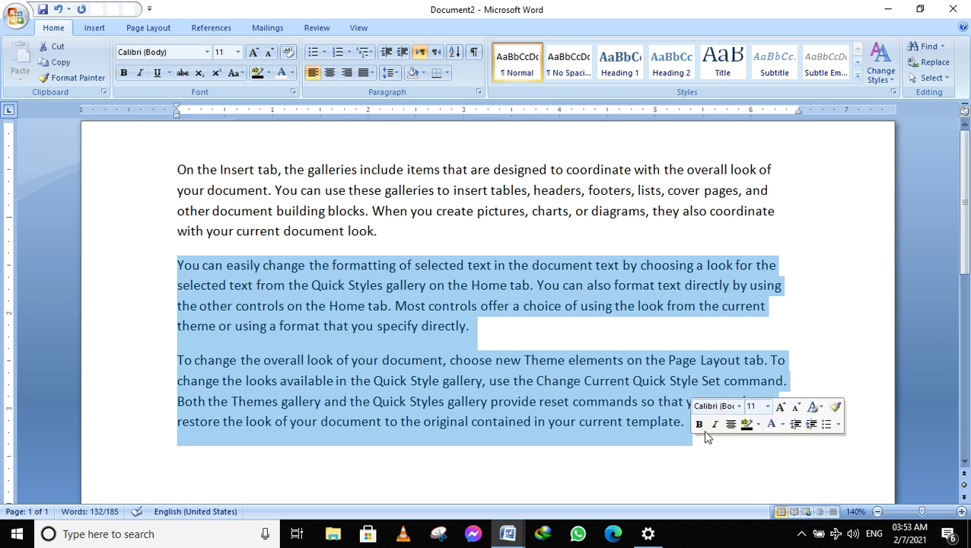
pyautogui.press('Delete')
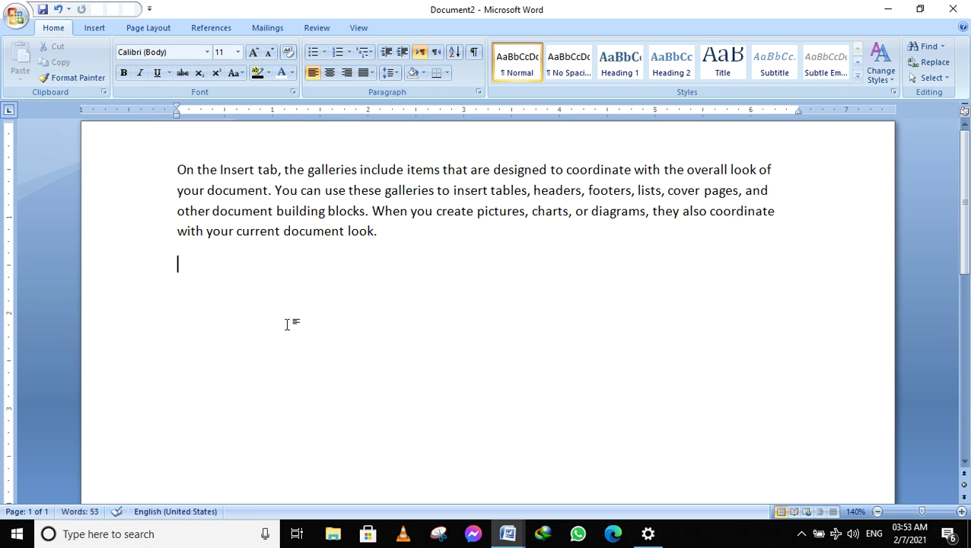
# - Push the remaining paragraph down with blank lines and select its first two lines
pyautogui.click(172, 166)
pyautogui.press('Return')
pyautogui.press('Return')
pyautogui.press('Return')
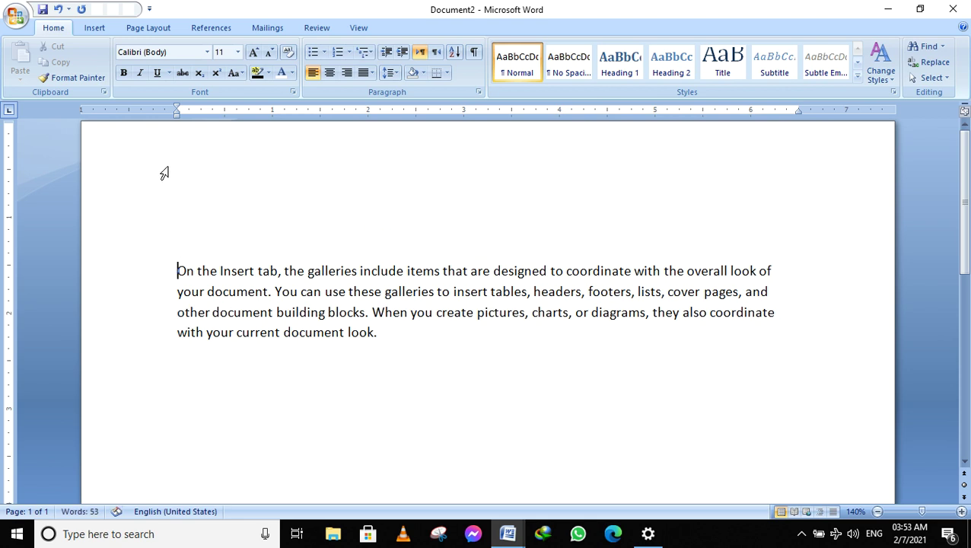
pyautogui.click(198, 197)
pyautogui.press('Down')
pyautogui.press('Down')
pyautogui.moveTo(176, 271)
pyautogui.mouseDown()
pyautogui.moveTo(438, 292)
pyautogui.moveTo(770, 298)
pyautogui.mouseUp()
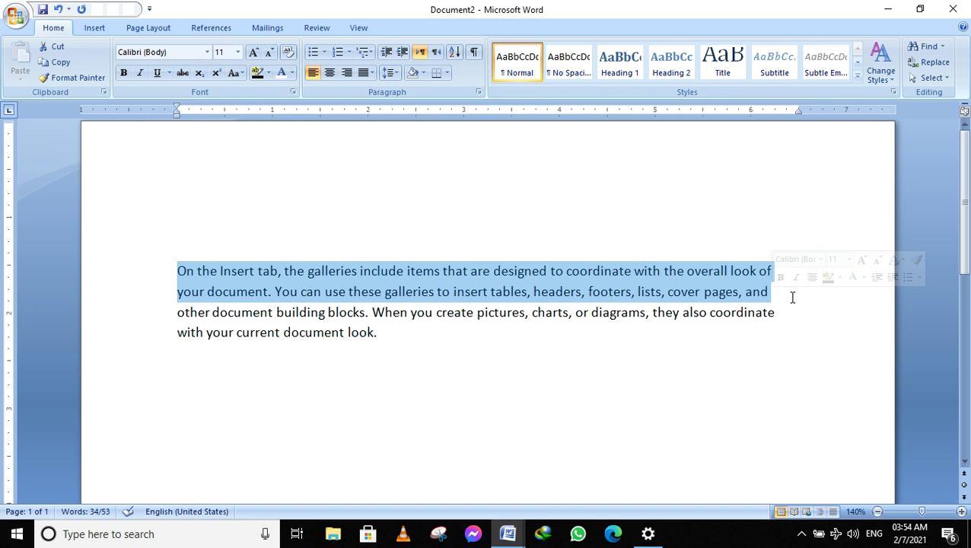
# - Apply Clarendon Blk BT to the first two lines, then change them to Times New Roman
pyautogui.click(208, 54)
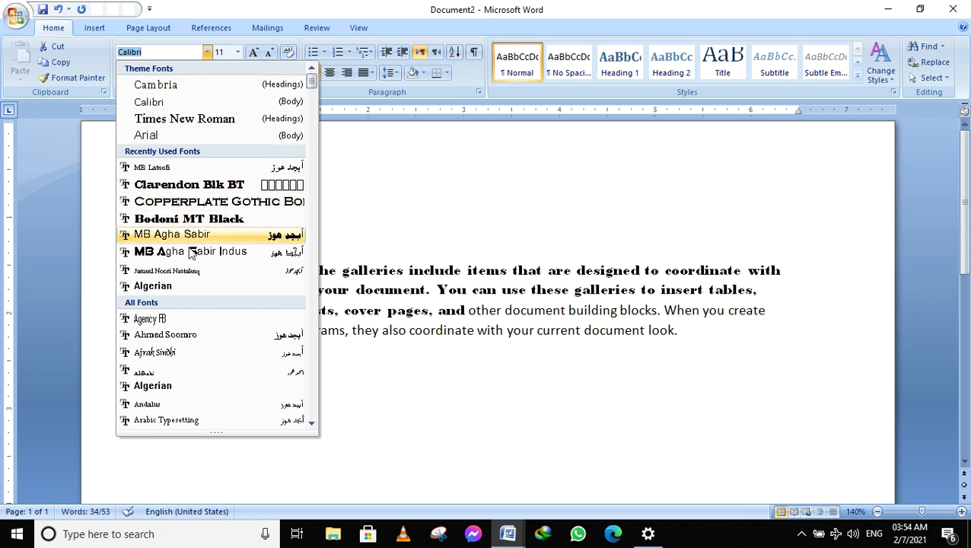
pyautogui.click(168, 186)
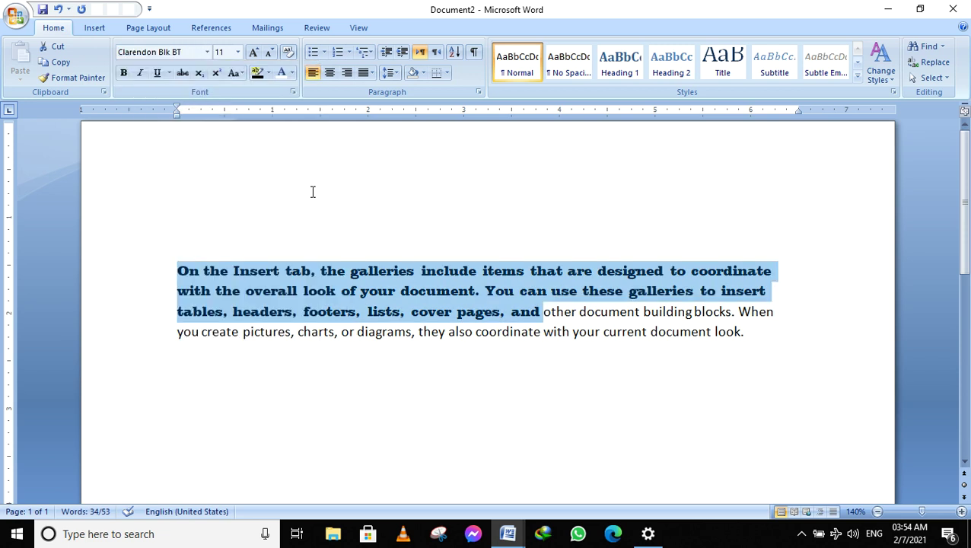
pyautogui.click(206, 53)
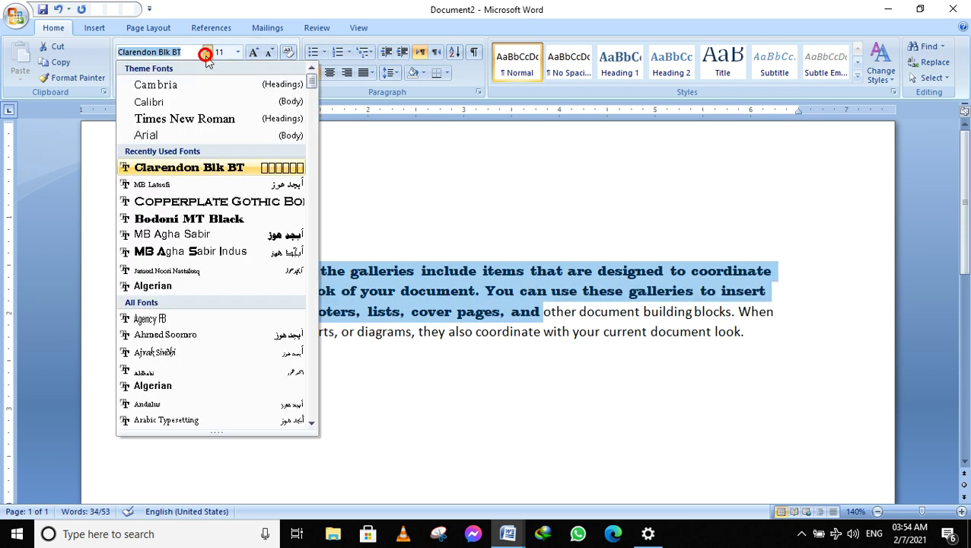
pyautogui.click(187, 119)
pyautogui.click(317, 167)
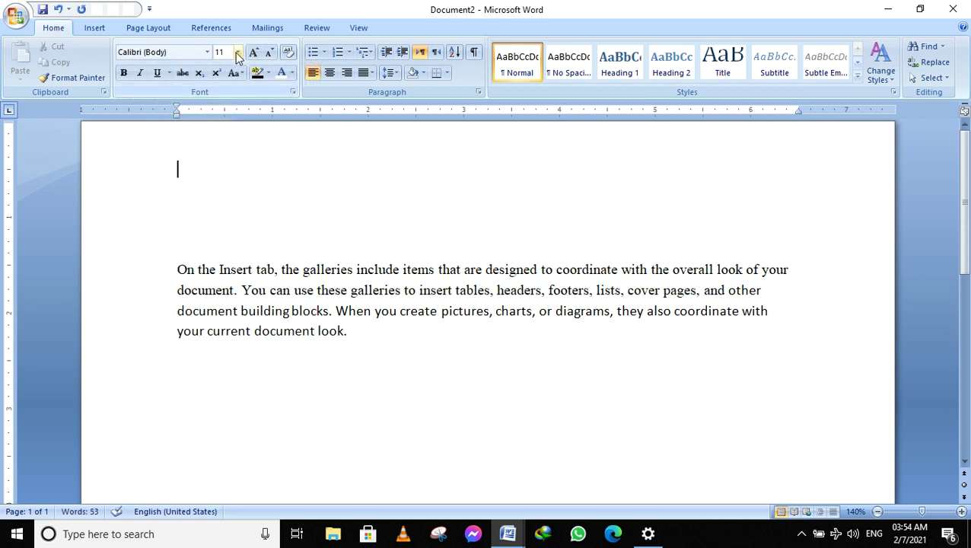
# - Set the paragraph's first two lines to 20 pt
pyautogui.moveTo(179, 269); pyautogui.dragTo(797, 288)
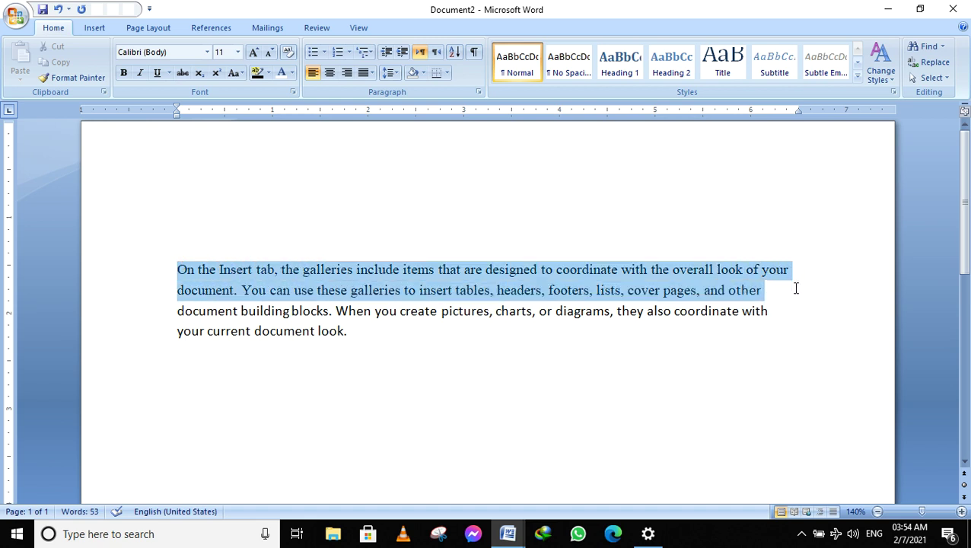
pyautogui.click(239, 53)
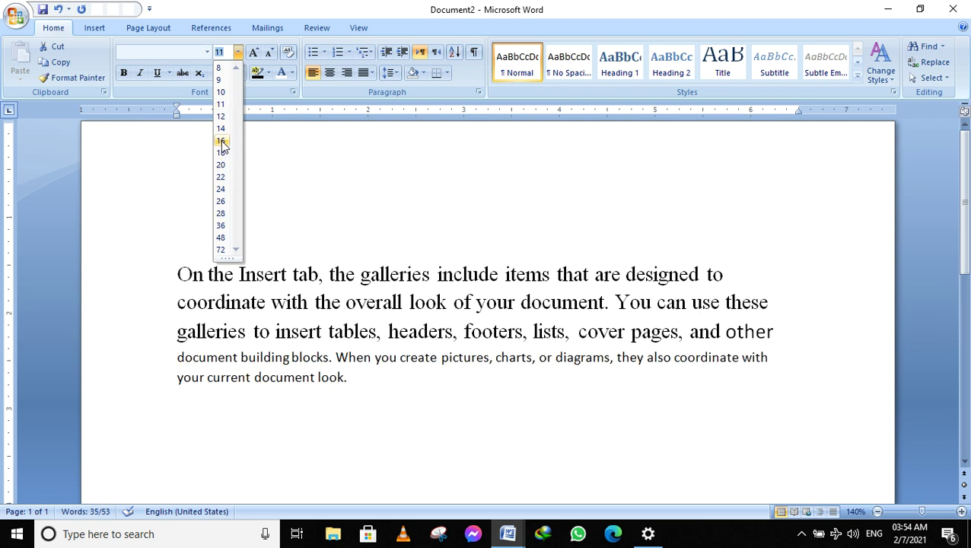
pyautogui.click(221, 164)
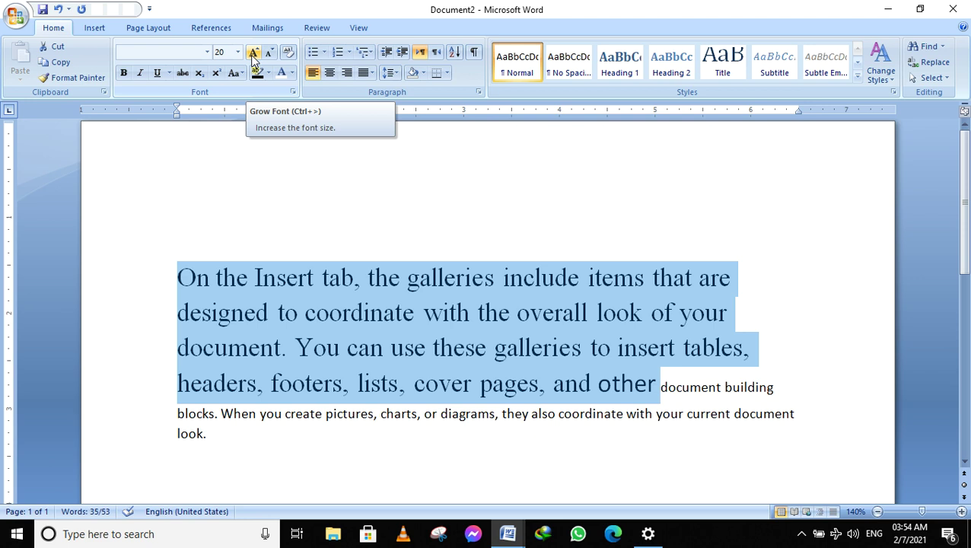
# - Try larger and smaller sizes with Grow Font and Shrink Font, ending back at 20 pt
pyautogui.click(253, 52)
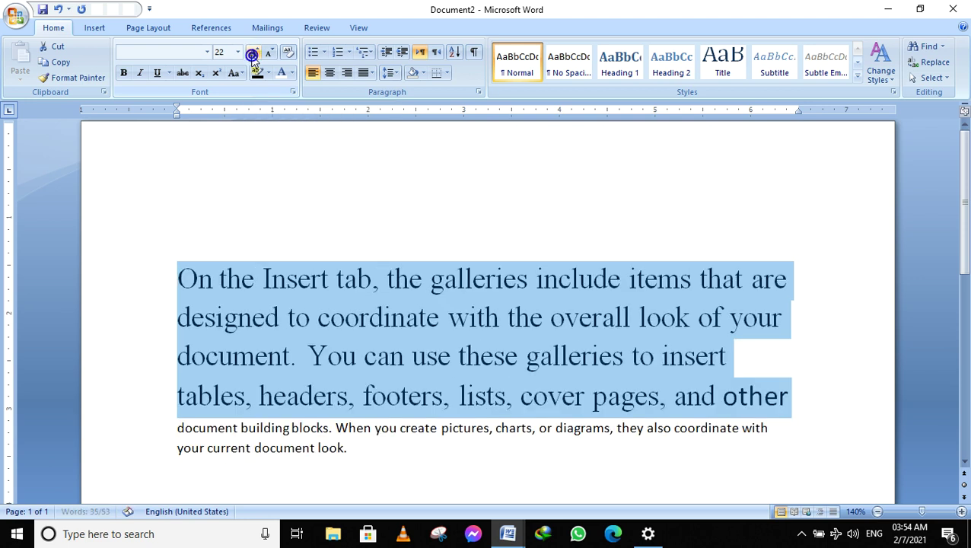
pyautogui.click(253, 51)
pyautogui.click(253, 52)
pyautogui.click(253, 51)
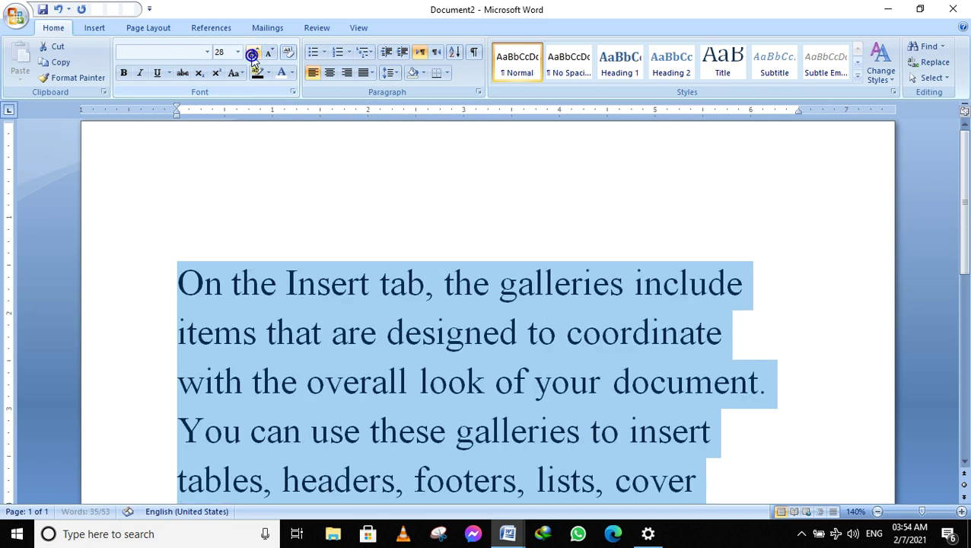
pyautogui.click(253, 51)
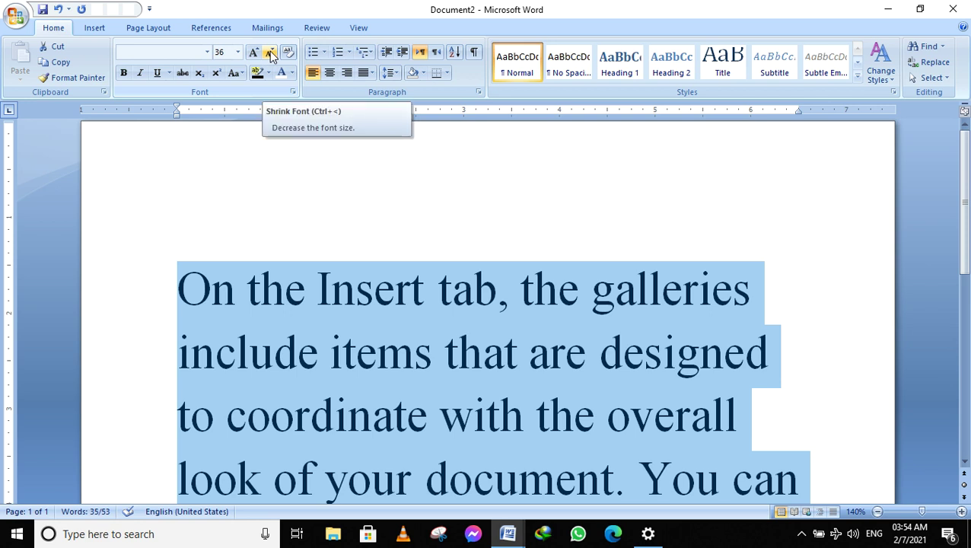
pyautogui.click(271, 51)
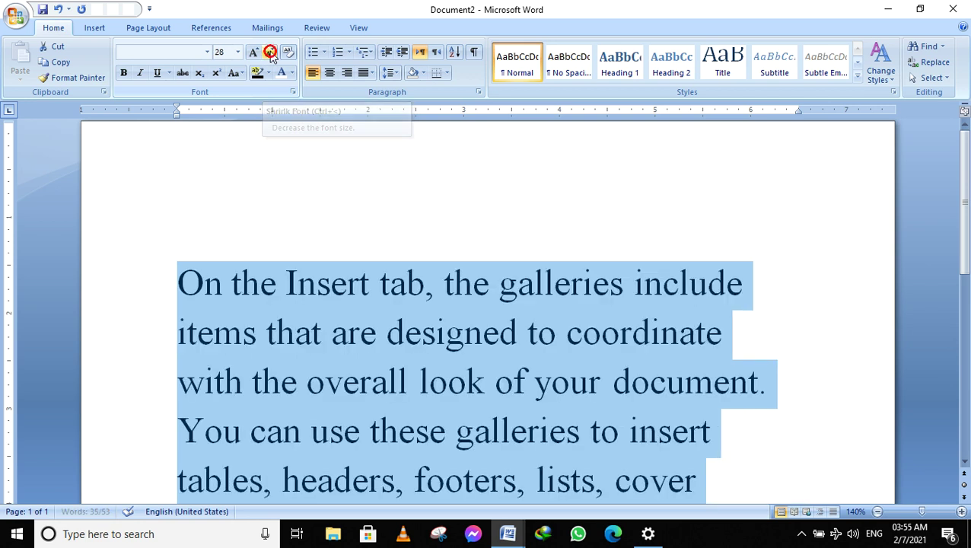
pyautogui.click(271, 52)
pyautogui.click(271, 52)
pyautogui.click(271, 52)
pyautogui.click(271, 52)
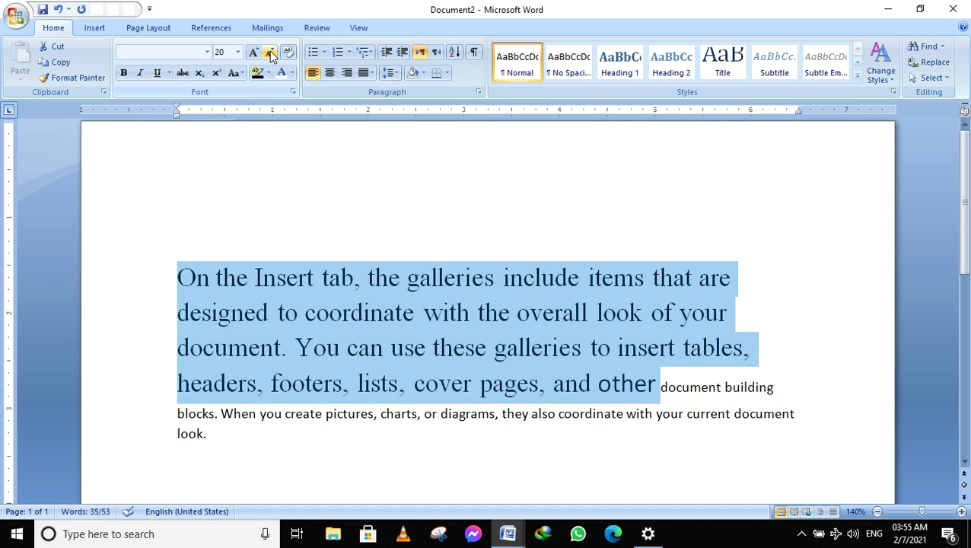
pyautogui.click(271, 52)
pyautogui.click(271, 52)
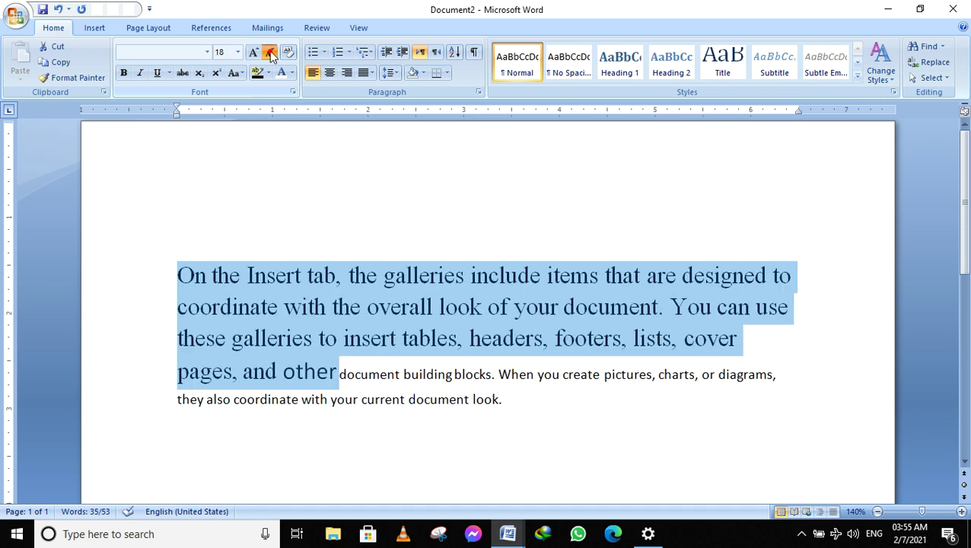
pyautogui.click(271, 51)
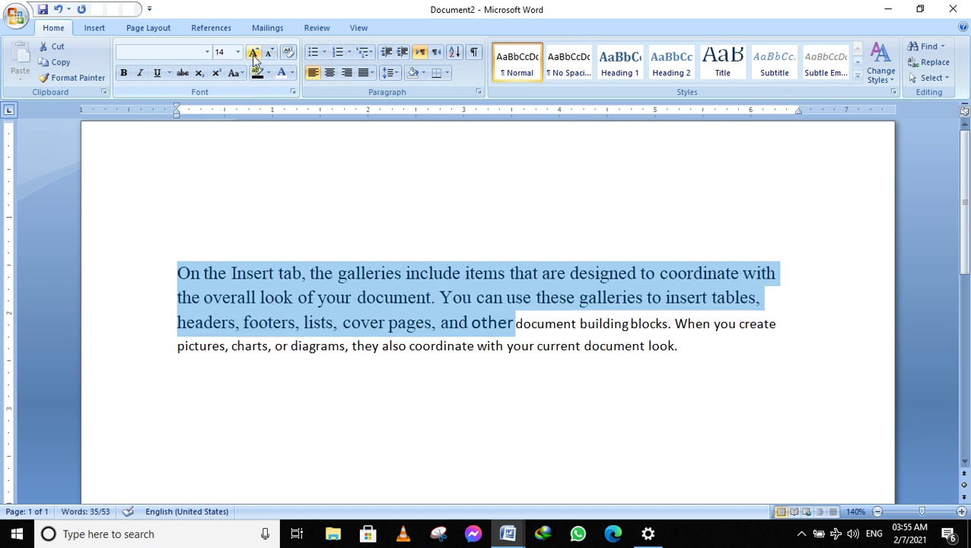
pyautogui.click(253, 52)
pyautogui.click(254, 53)
pyautogui.click(254, 53)
pyautogui.click(254, 53)
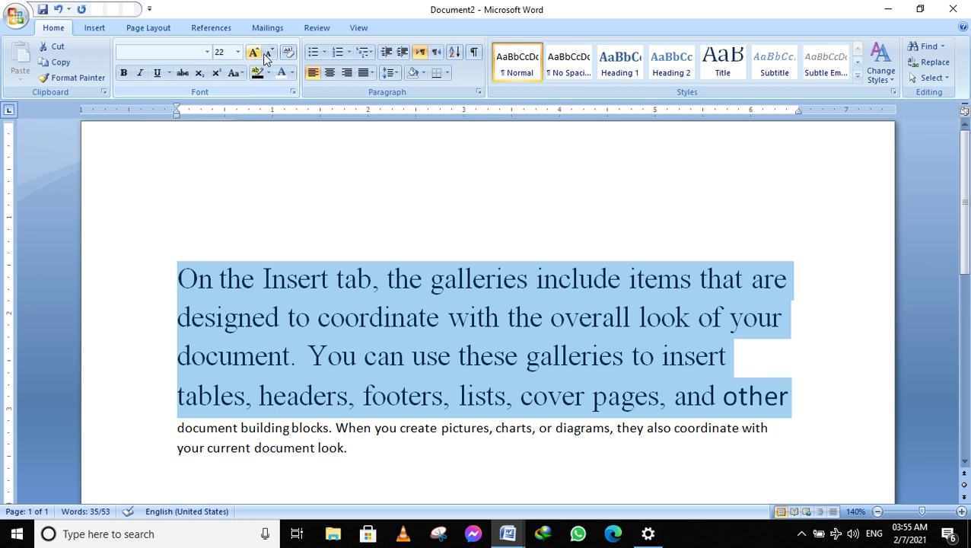
pyautogui.click(271, 51)
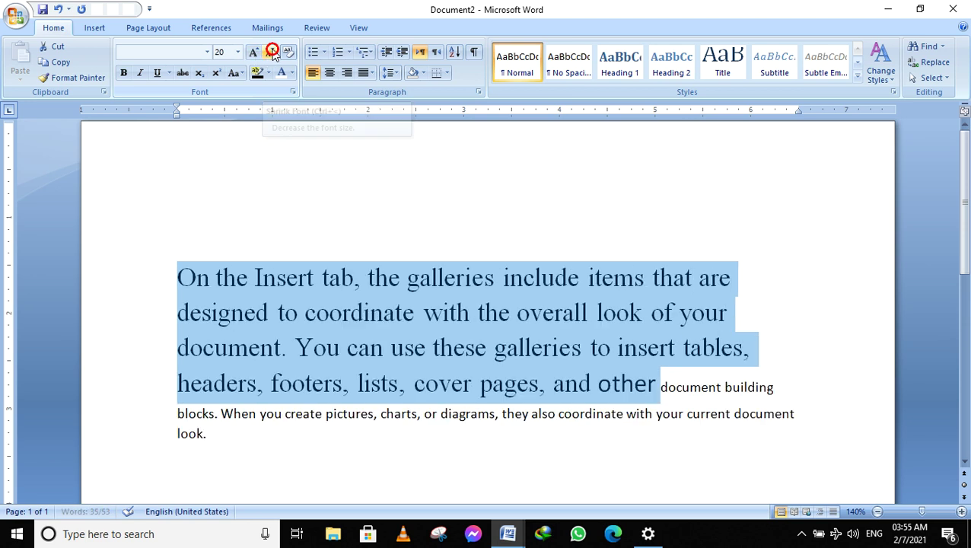
pyautogui.click(273, 53)
pyautogui.click(273, 51)
pyautogui.click(258, 52)
pyautogui.click(259, 52)
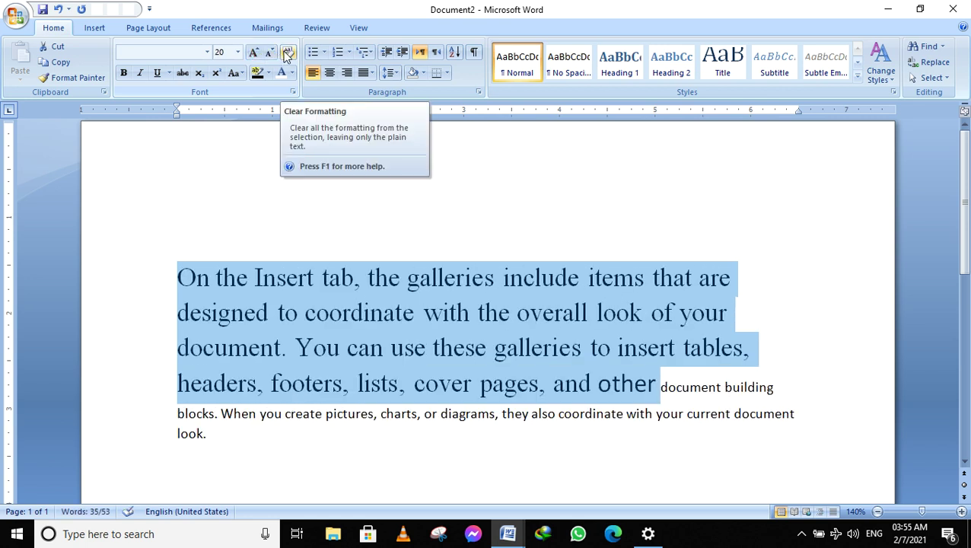
# - Make the 20 pt opening words bold, italic and underlined, leaving the underline style unchanged
pyautogui.click(123, 73)
pyautogui.click(140, 73)
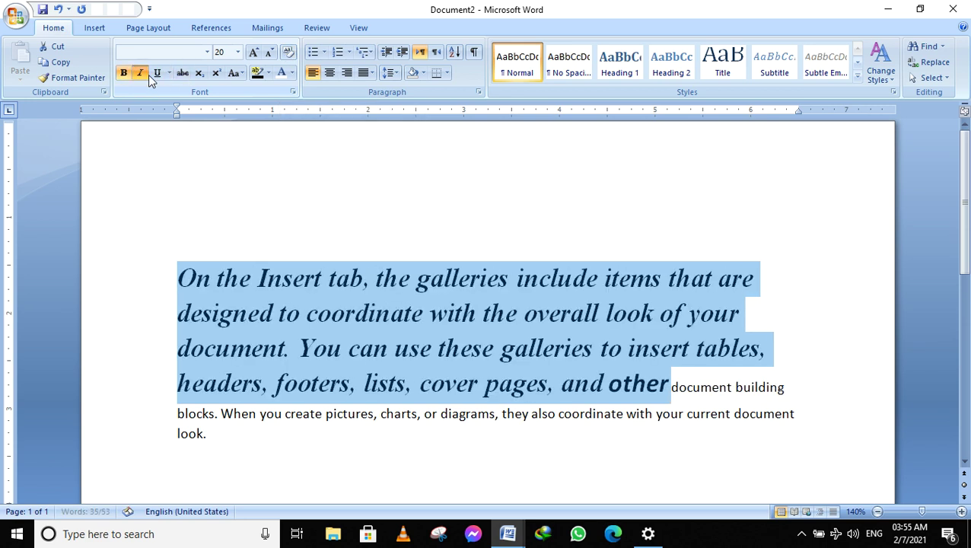
pyautogui.click(157, 73)
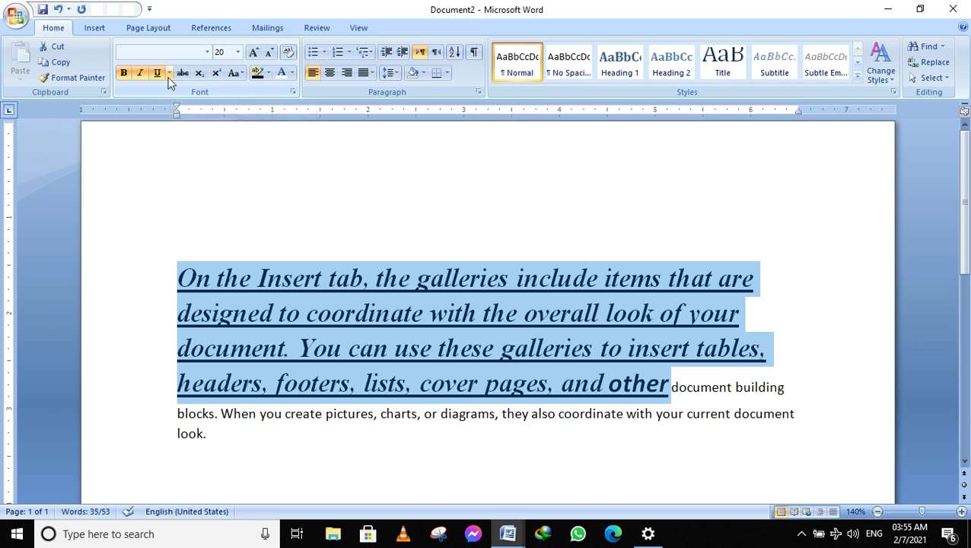
pyautogui.click(168, 77)
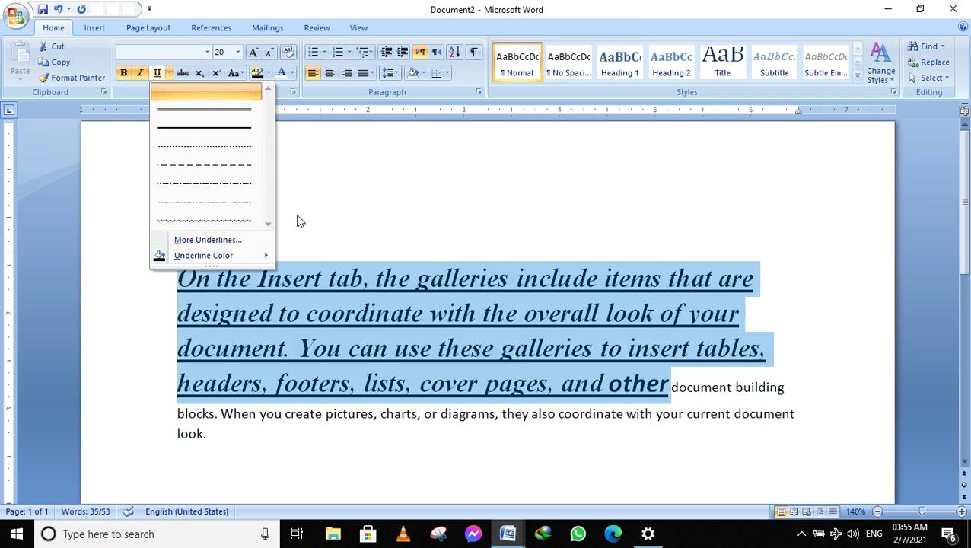
pyautogui.click(302, 215)
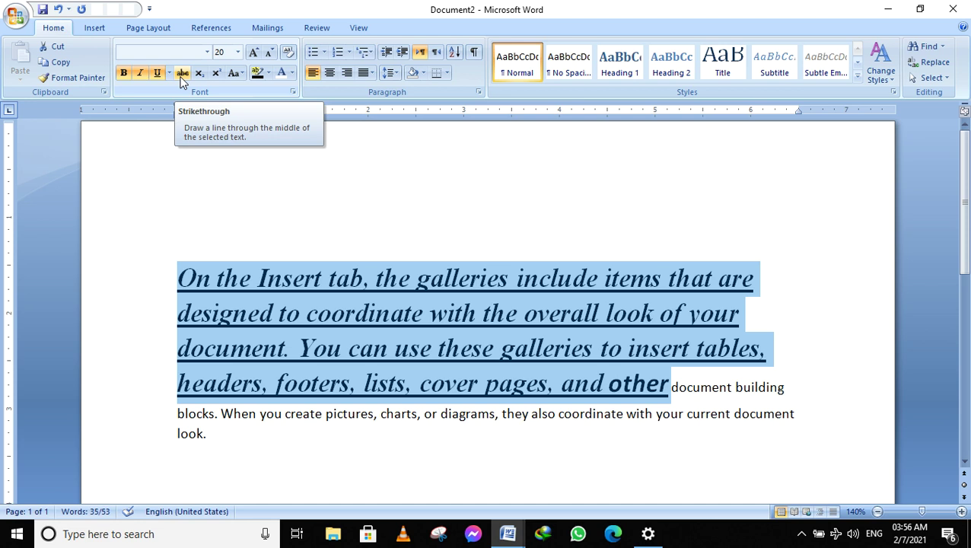
# - Apply strikethrough to the words 'to coordinate with the overall'
pyautogui.click(303, 313)
pyautogui.moveTo(303, 320); pyautogui.dragTo(606, 315)
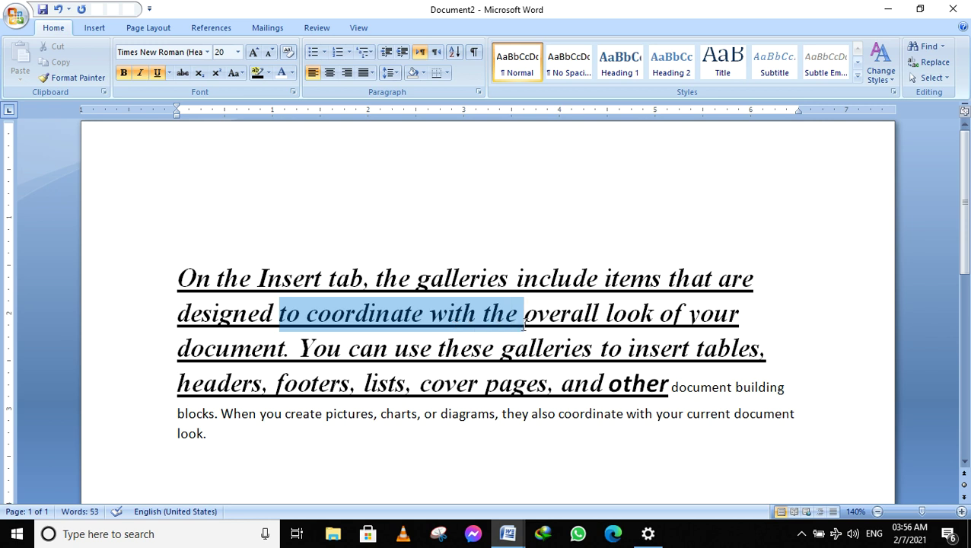
pyautogui.click(183, 72)
pyautogui.click(397, 341)
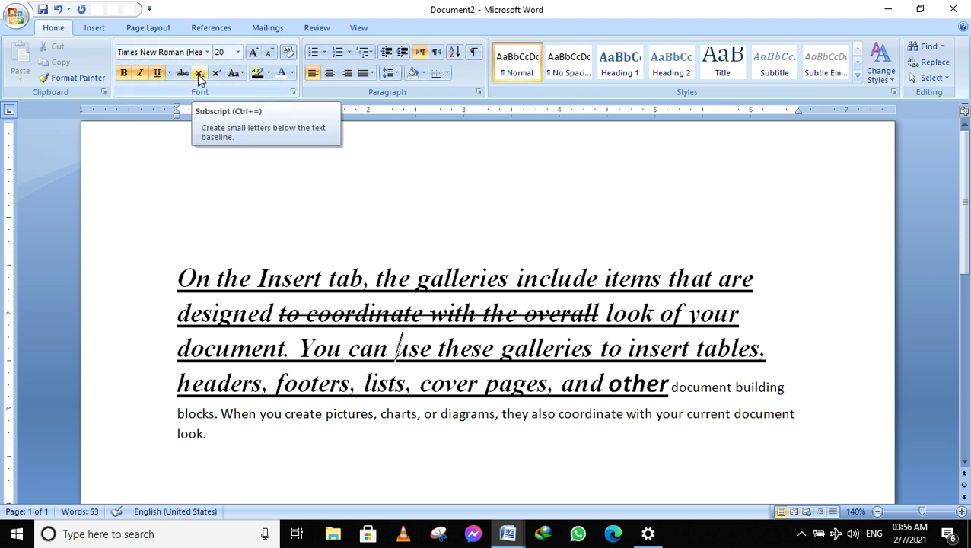
# - Place the insertion point on the empty line below the paragraph
pyautogui.hotkey('alt', 's')
pyautogui.scroll(-2, 258, 358)
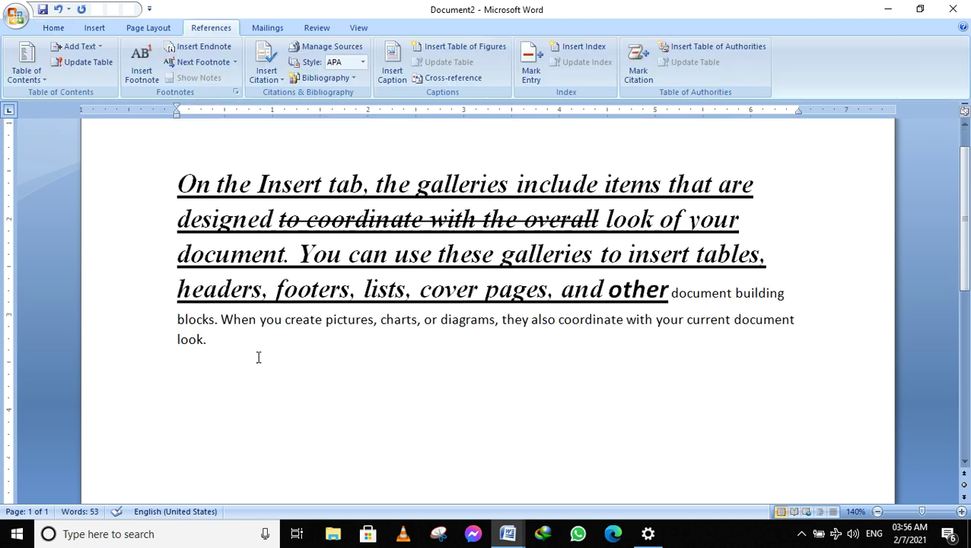
pyautogui.scroll(-3, 258, 358)
pyautogui.click(284, 257)
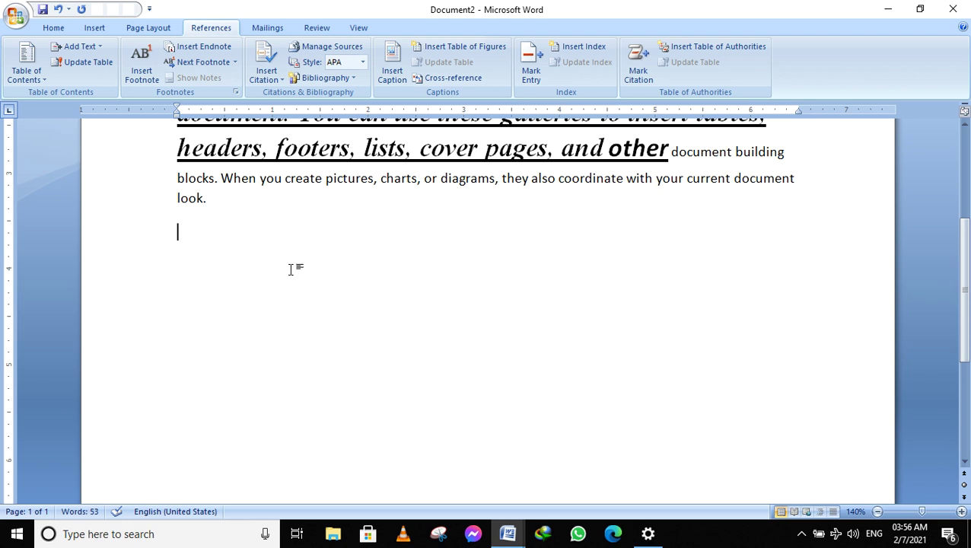
# - Type 'H2O' on the empty line, correcting the mistyped characters
pyautogui.write('H')
pyautogui.write('20')
pyautogui.press('BackSpace')
pyautogui.write('o')
pyautogui.press('BackSpace')
pyautogui.write('O')
# - Make the final O in H2O subscript
pyautogui.click(54, 28)
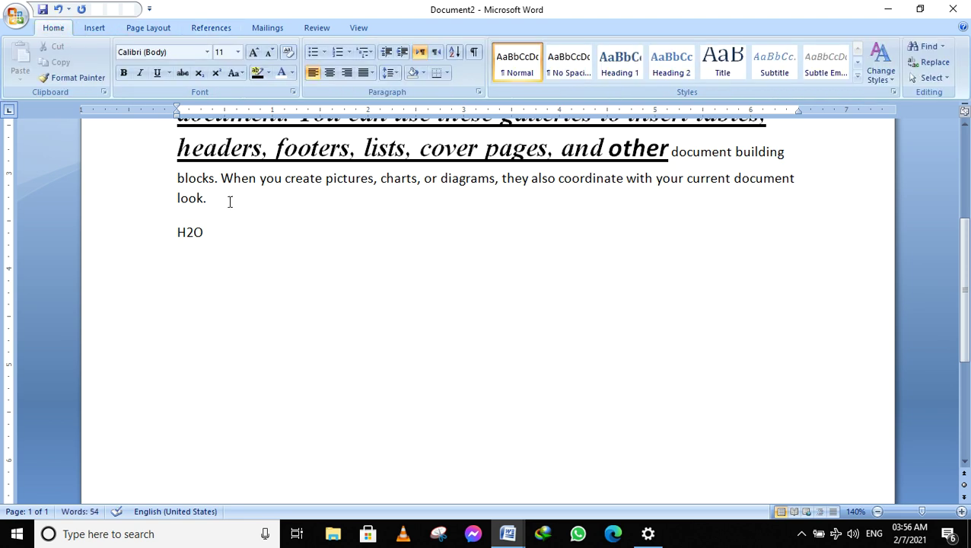
pyautogui.moveTo(207, 233); pyautogui.dragTo(194, 236)
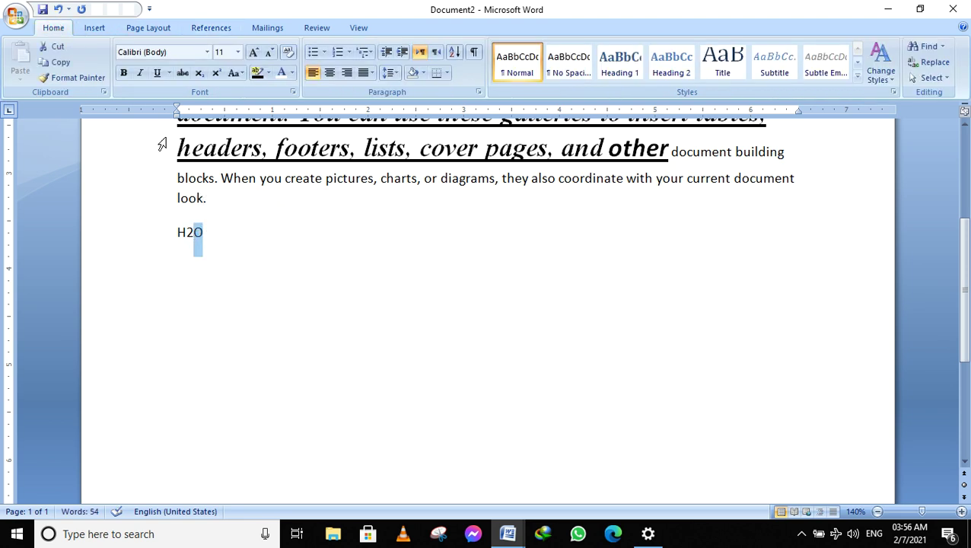
pyautogui.click(198, 75)
# - Change the O in H2O from subscript to superscript
pyautogui.click(211, 236)
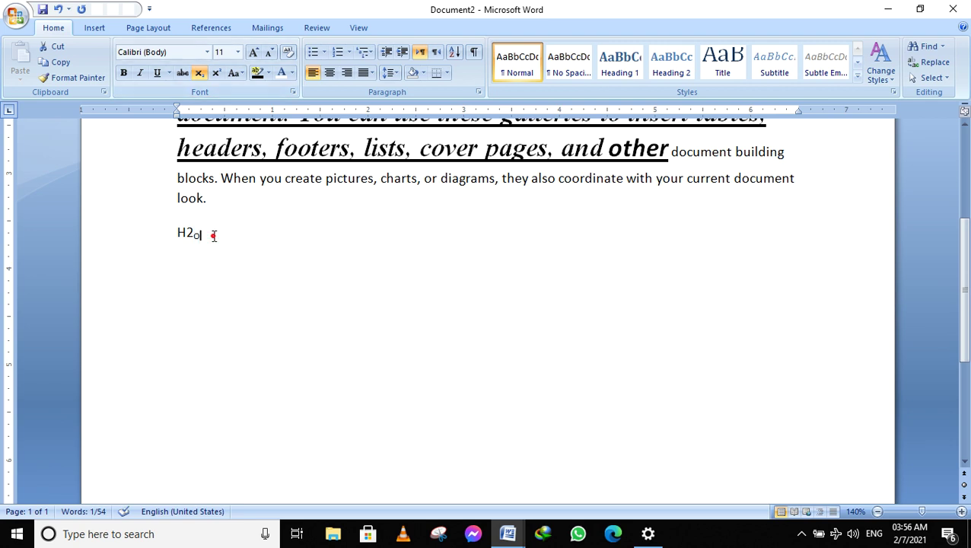
pyautogui.moveTo(201, 236); pyautogui.dragTo(193, 236)
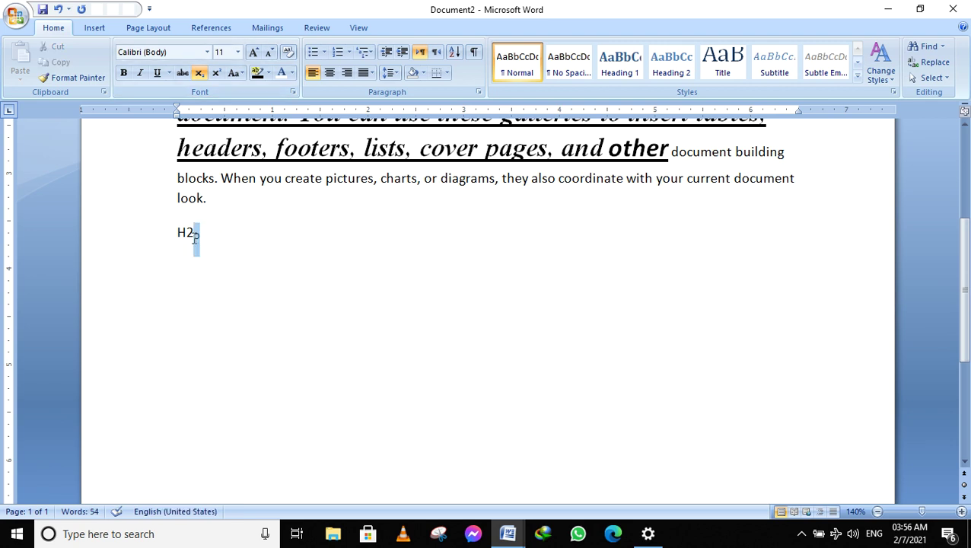
pyautogui.click(219, 74)
pyautogui.click(273, 259)
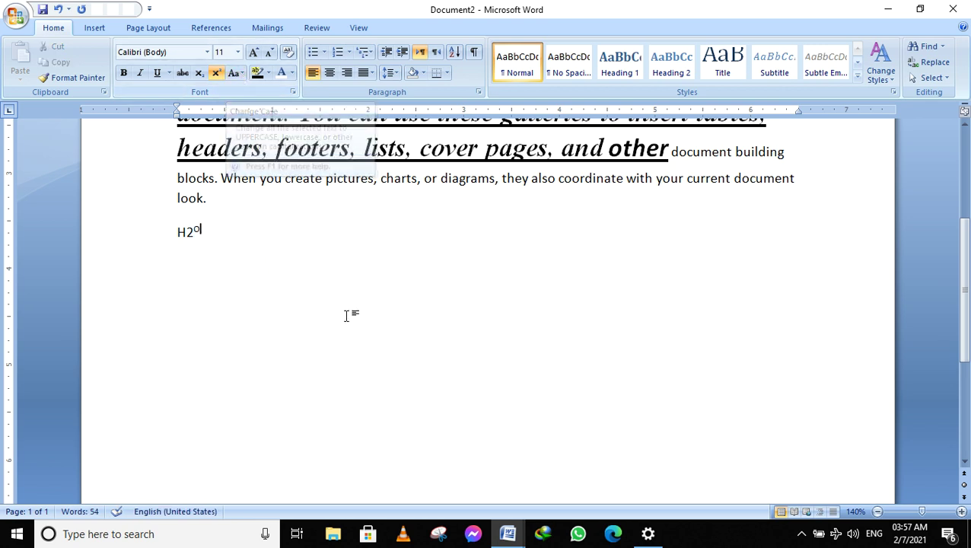
pyautogui.scroll(3, 361, 341)
pyautogui.scroll(1, 350, 338)
pyautogui.scroll(-3, 340, 331)
pyautogui.scroll(3, 297, 312)
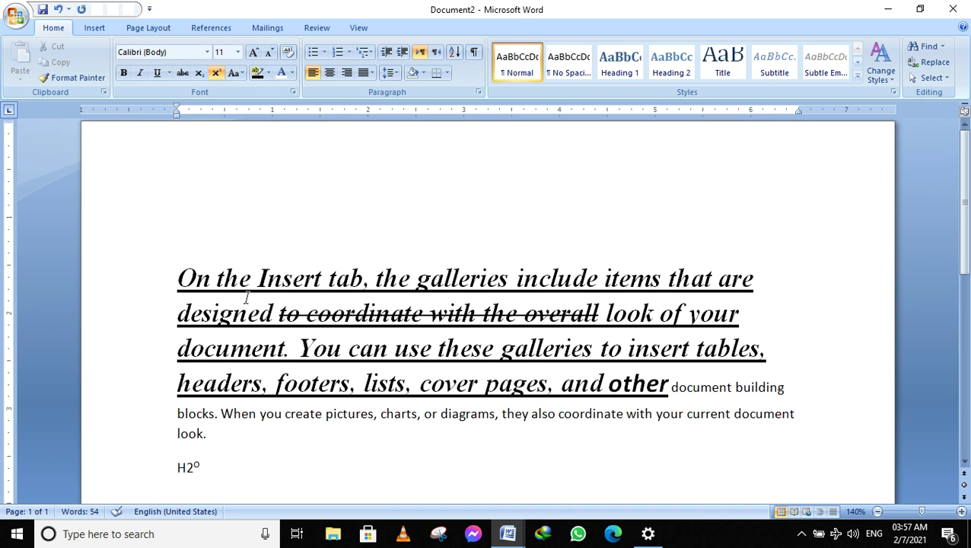
# - Convert the passage's first line to lowercase using Change Case
pyautogui.moveTo(174, 271)
pyautogui.mouseDown()
pyautogui.moveTo(713, 299)
pyautogui.moveTo(746, 289)
pyautogui.mouseUp()
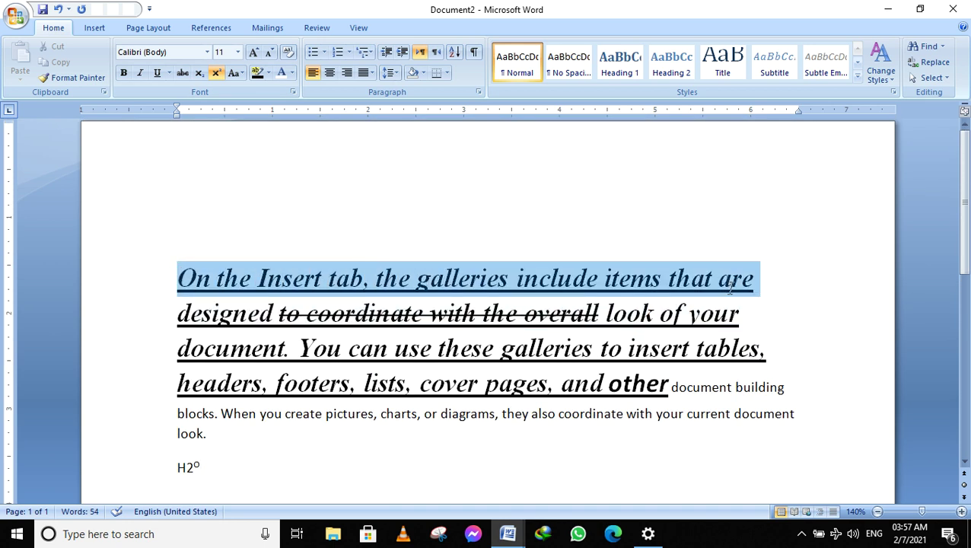
pyautogui.click(242, 73)
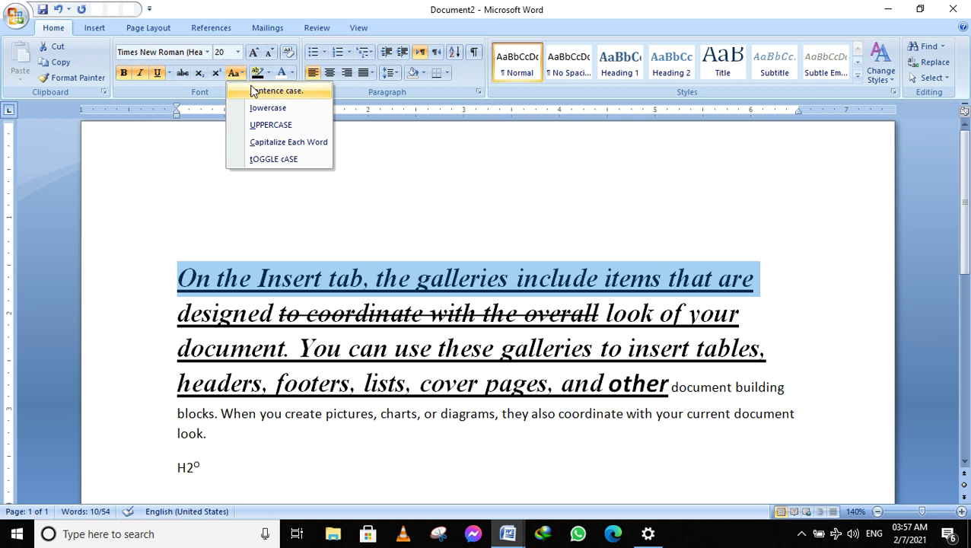
pyautogui.click(255, 91)
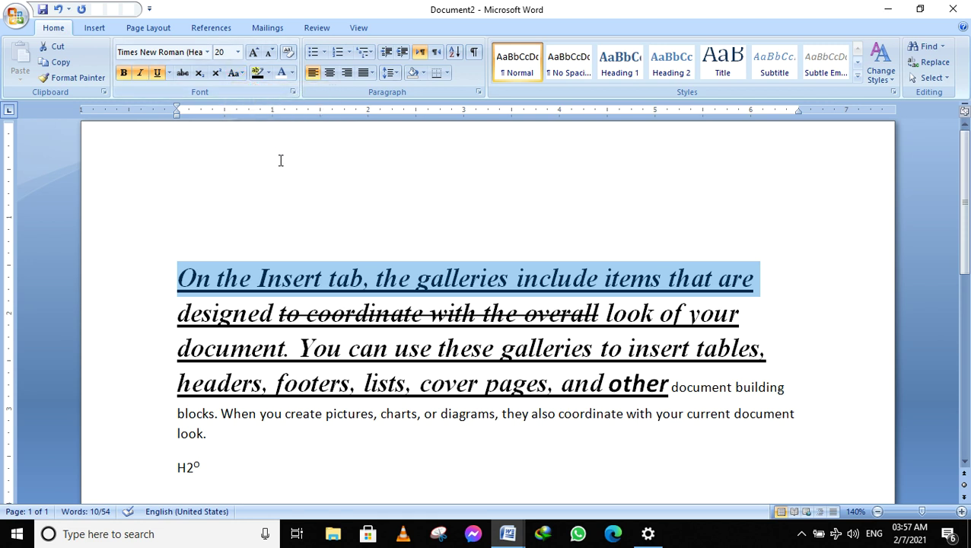
pyautogui.click(240, 74)
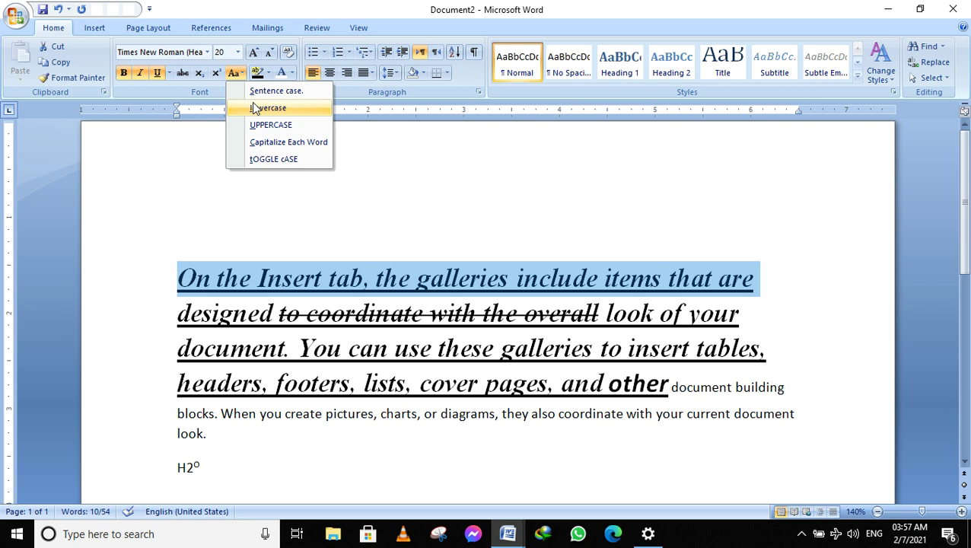
pyautogui.click(255, 109)
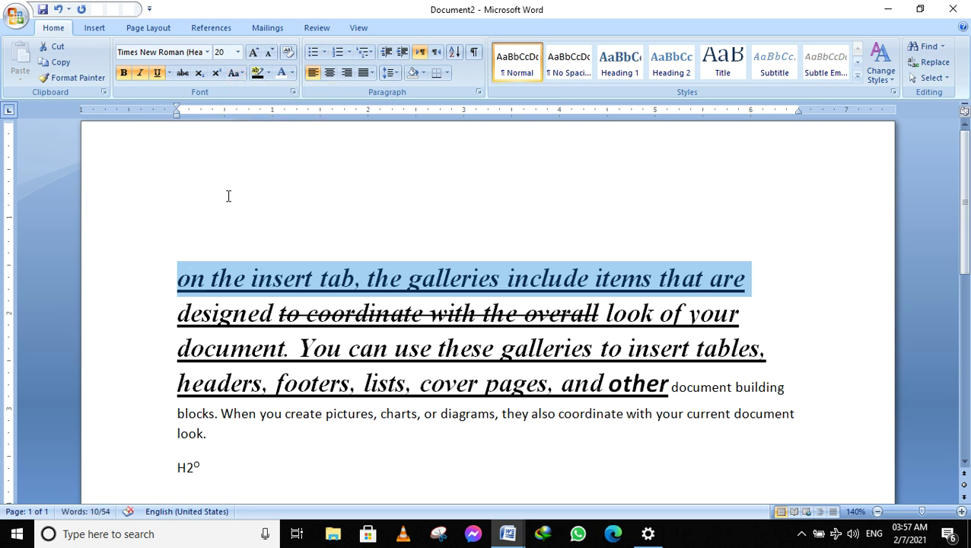
pyautogui.click(180, 282)
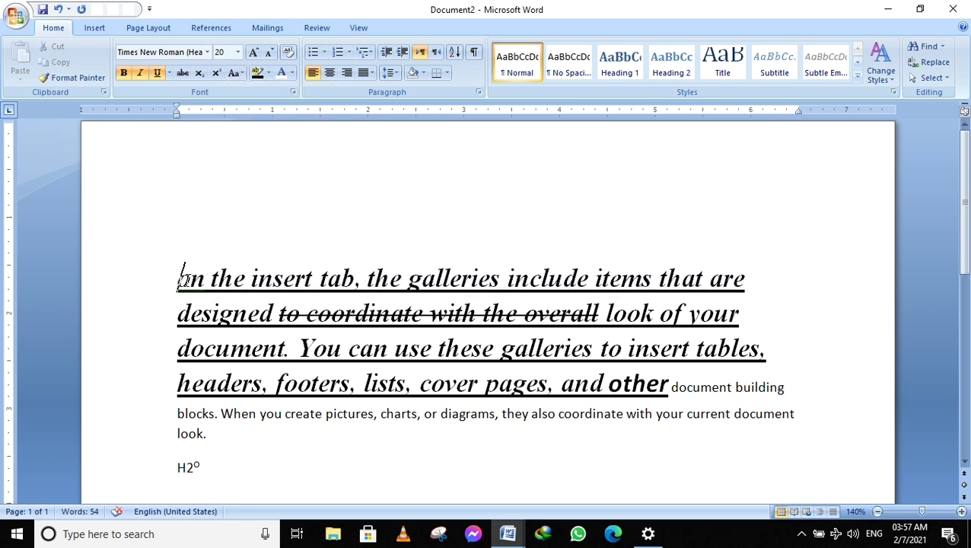
pyautogui.moveTo(181, 278); pyautogui.dragTo(750, 278)
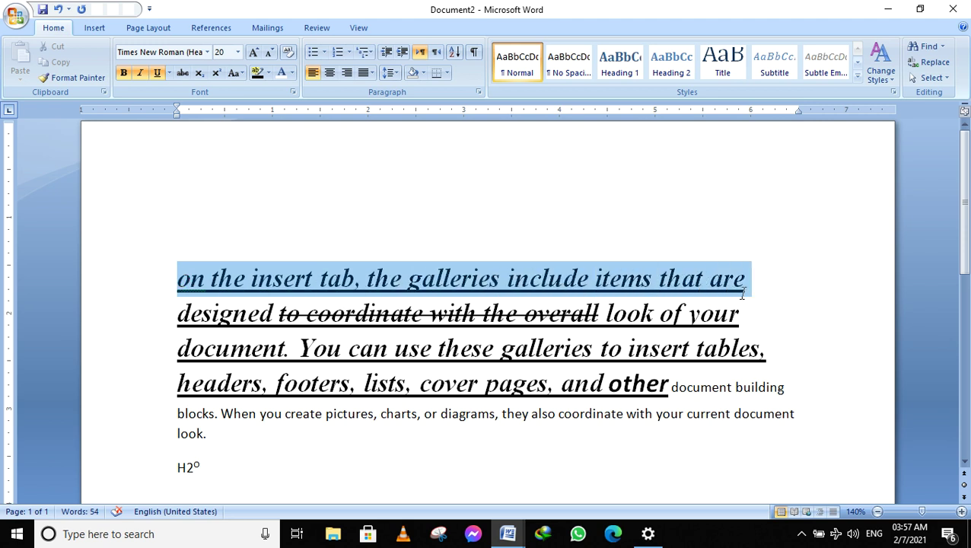
pyautogui.click(236, 74)
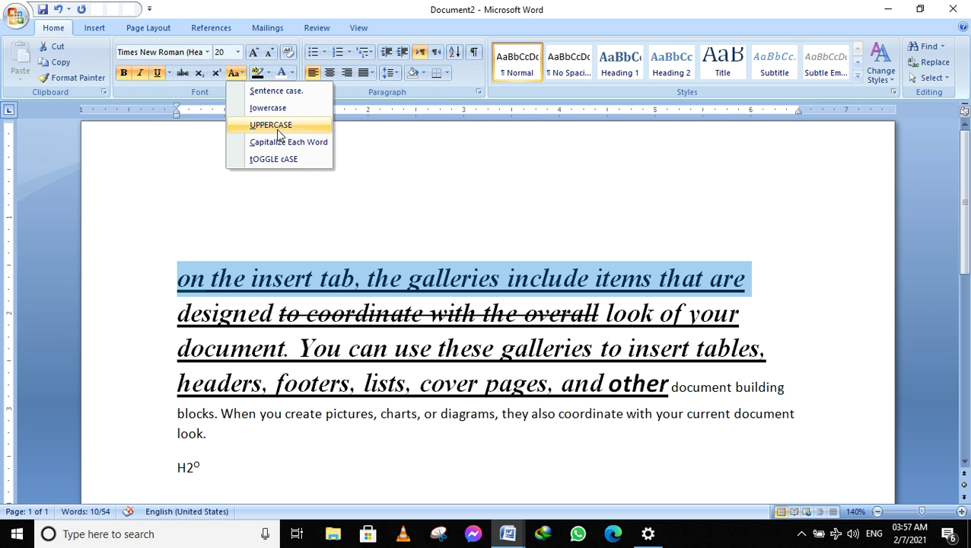
# - Switch the first line to UPPERCASE, then Capitalize Each Word, then tOGGLE cASE
pyautogui.click(278, 129)
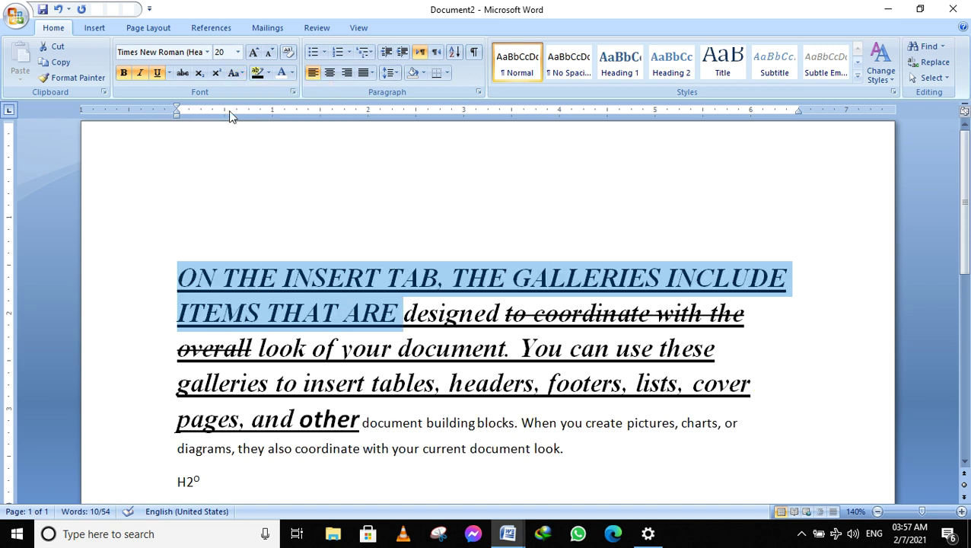
pyautogui.click(235, 73)
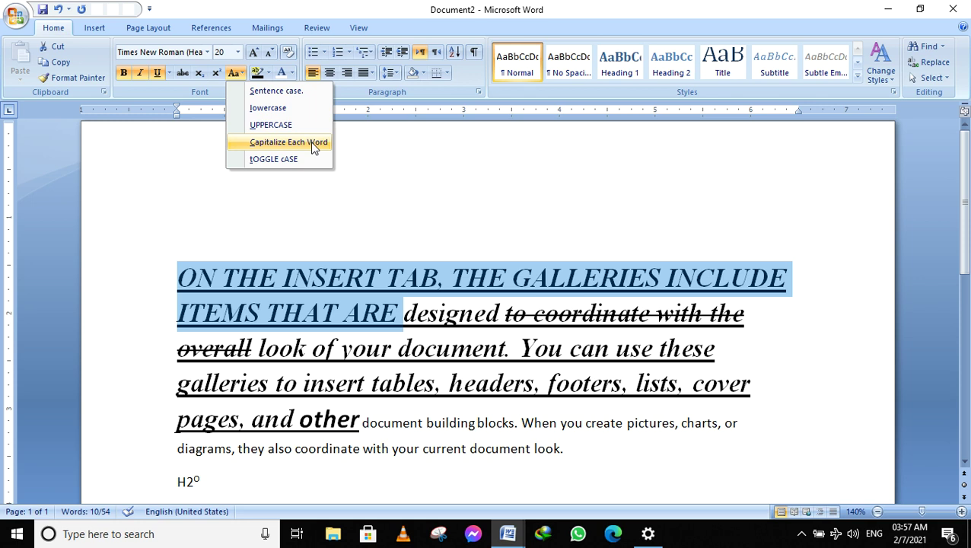
pyautogui.click(314, 143)
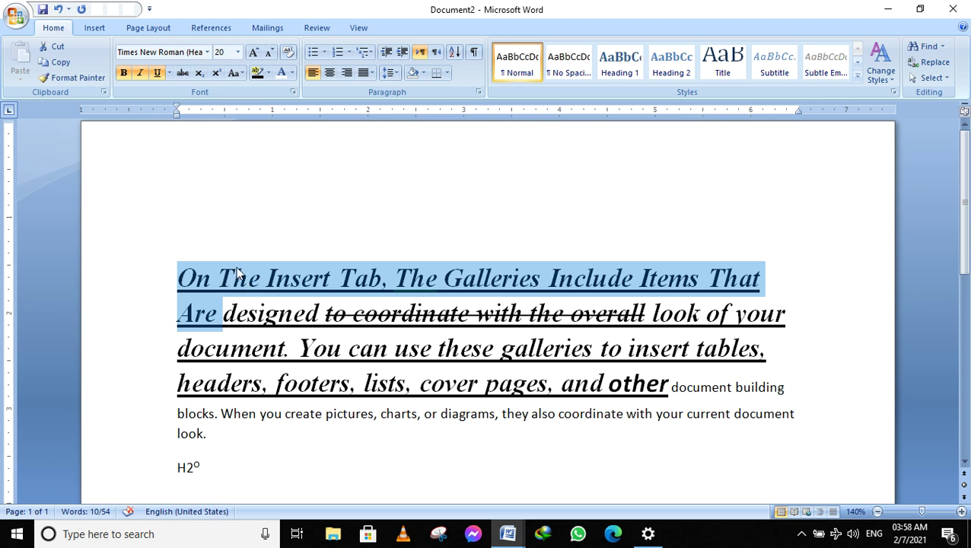
pyautogui.click(237, 74)
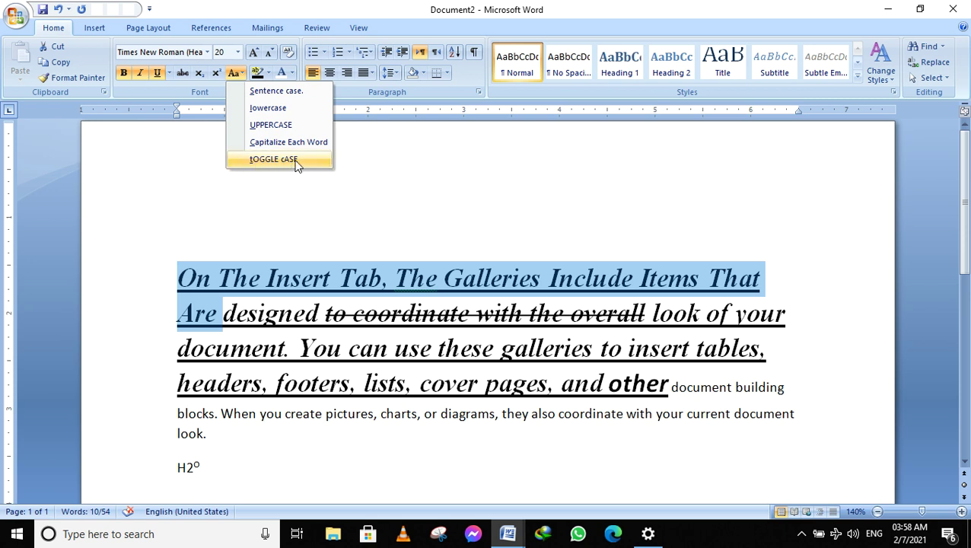
pyautogui.click(288, 162)
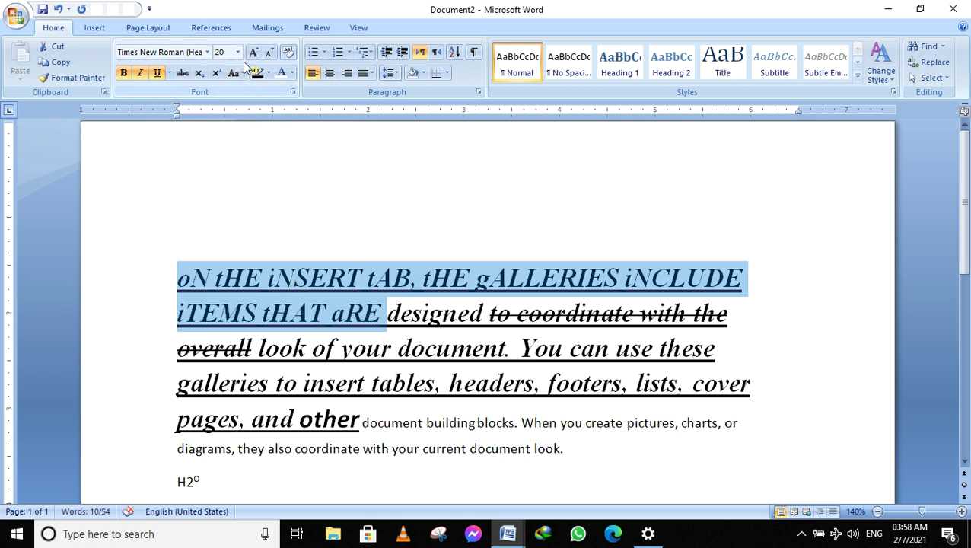
# - Highlight the selected opening phrase in yellow
pyautogui.click(269, 72)
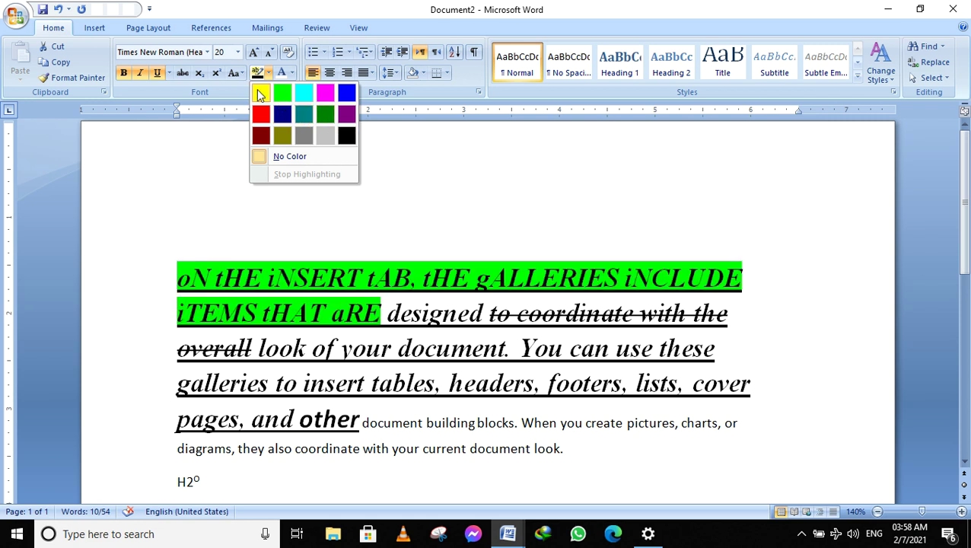
pyautogui.click(261, 93)
pyautogui.press('Right')
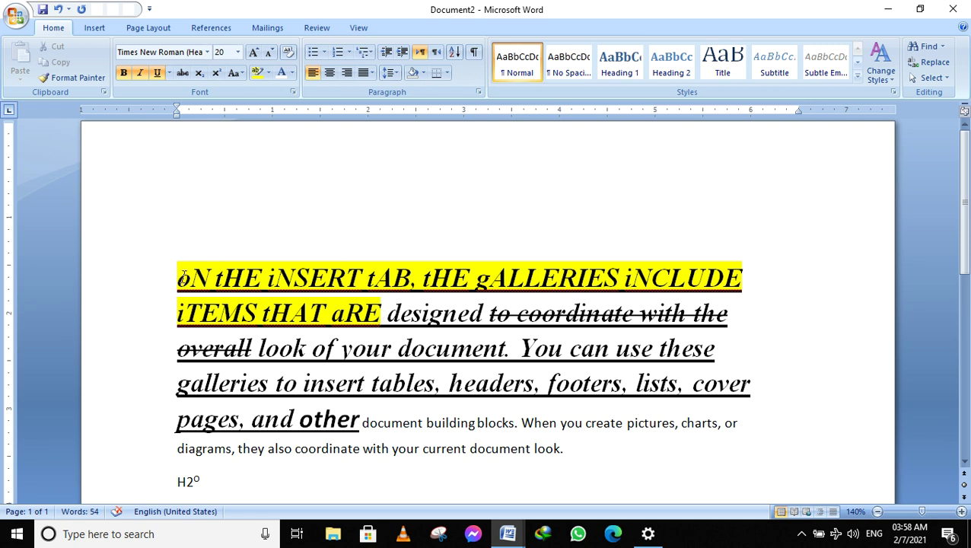
# - Make the opening phrase, from 'oN' to 'aRE', red with Font Color
pyautogui.moveTo(174, 278); pyautogui.dragTo(362, 313)
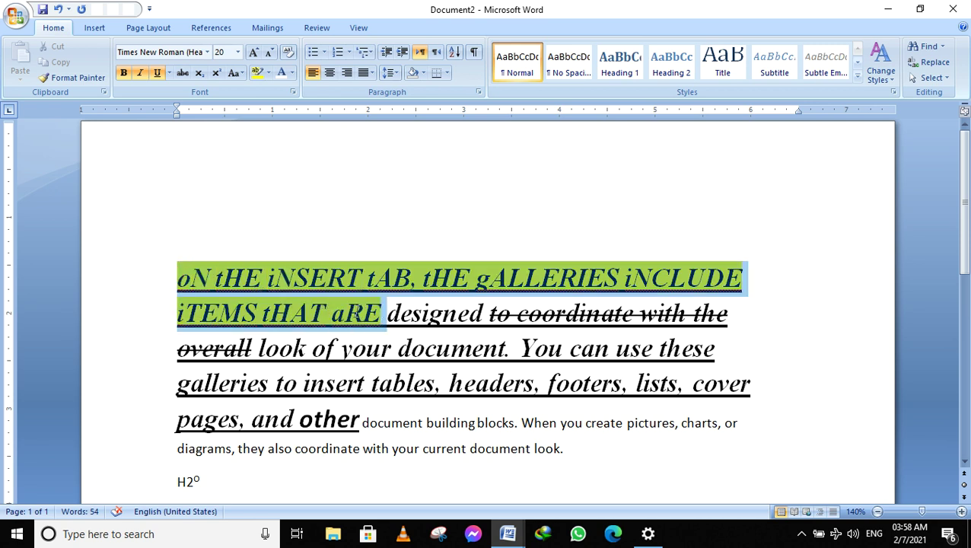
pyautogui.click(292, 72)
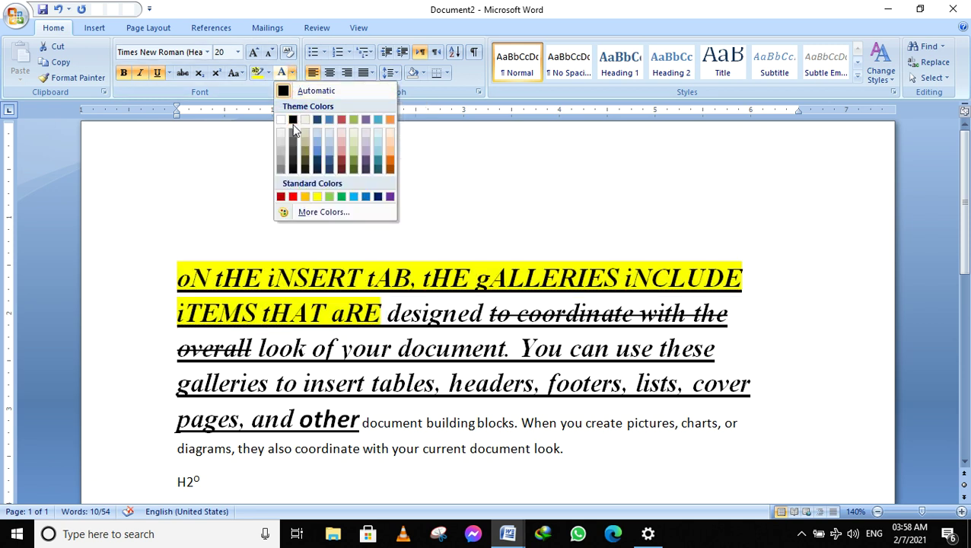
pyautogui.click(293, 199)
pyautogui.click(319, 223)
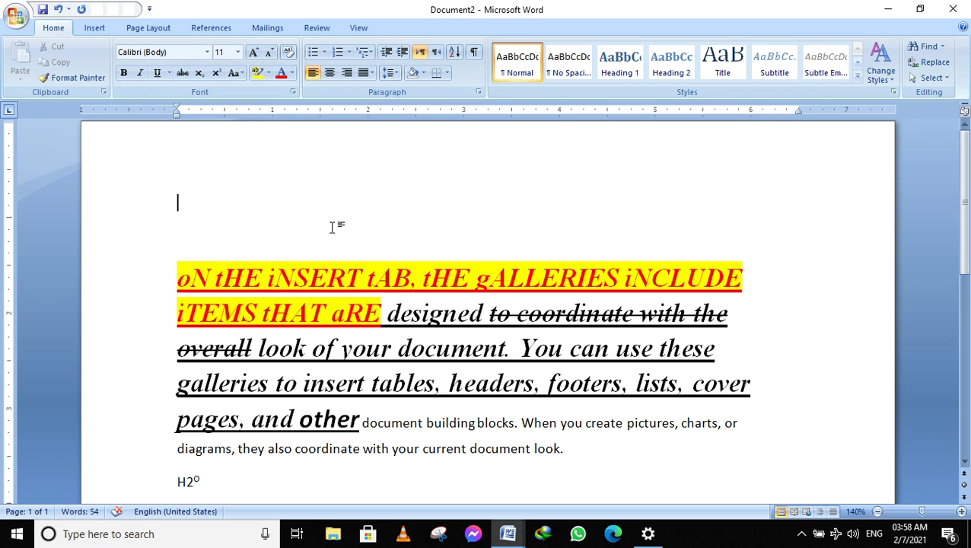
# - Clear the formatting of the paragraph through 'document building', returning it to plain Calibri 11
pyautogui.click(329, 278)
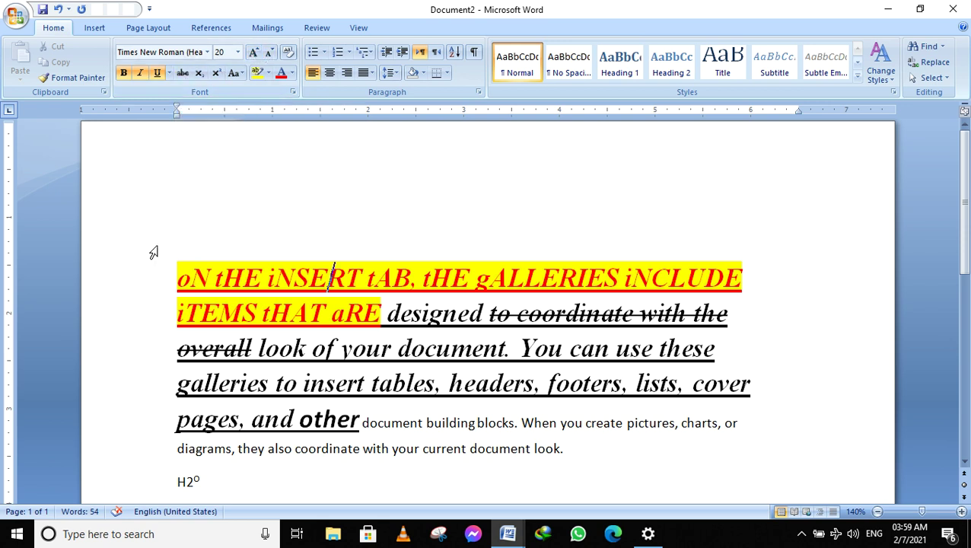
pyautogui.moveTo(177, 247)
pyautogui.mouseDown()
pyautogui.moveTo(447, 410)
pyautogui.moveTo(450, 420)
pyautogui.mouseUp()
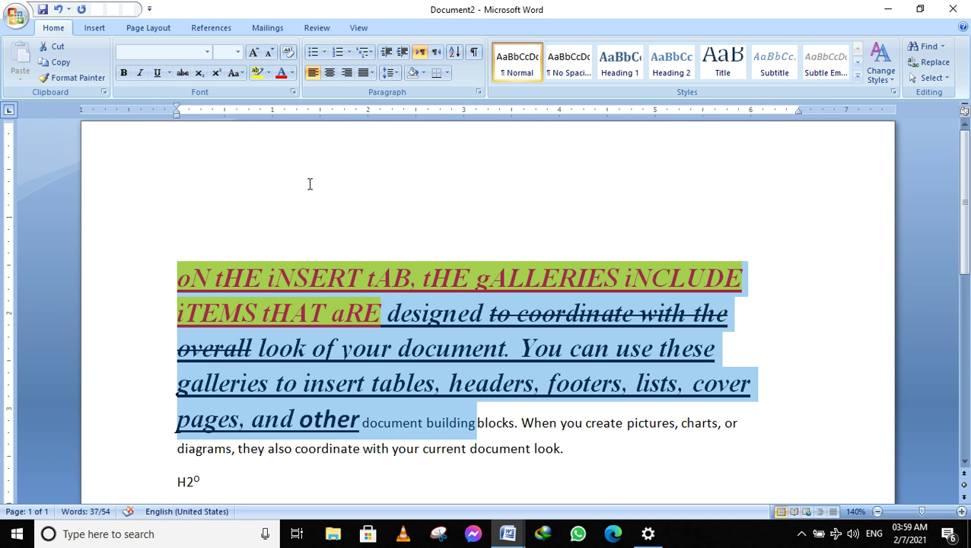
pyautogui.click(289, 54)
pyautogui.click(308, 140)
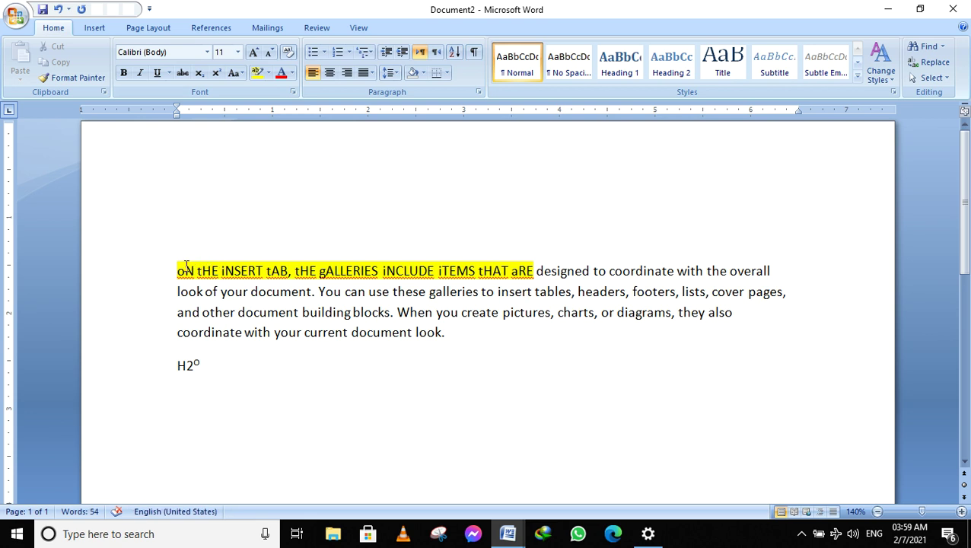
# - Change the opening phrase to sentence case: 'On the insert tab, the galleries include items that are'
pyautogui.moveTo(177, 271); pyautogui.dragTo(534, 276)
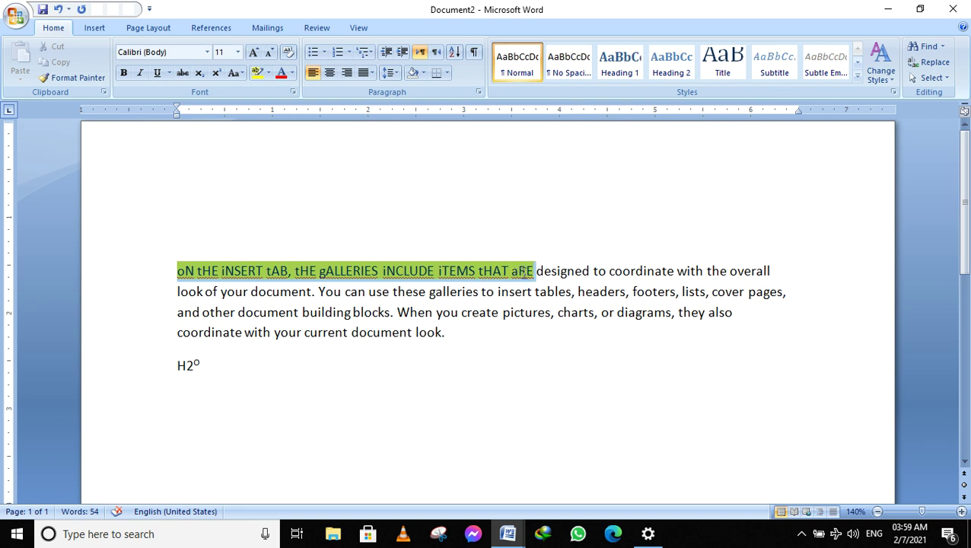
pyautogui.click(242, 74)
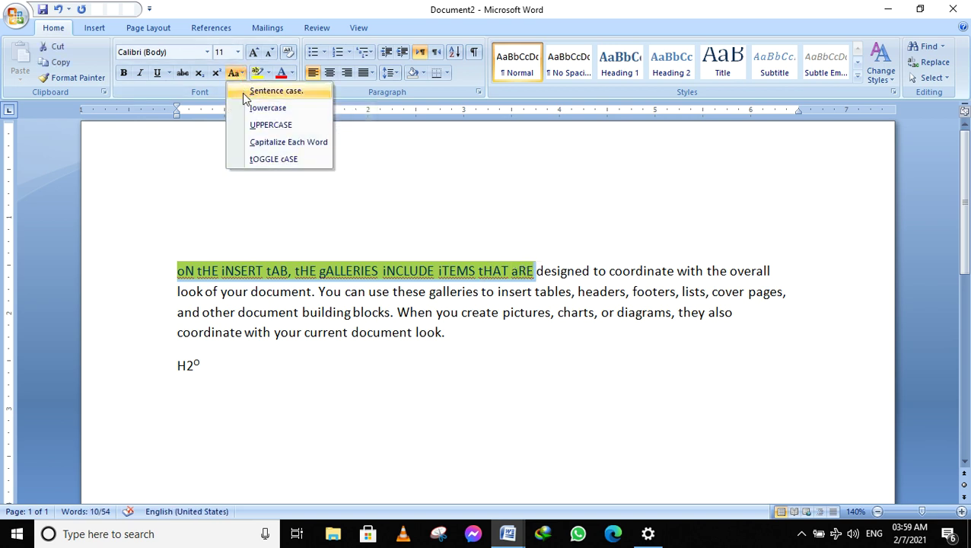
pyautogui.click(259, 92)
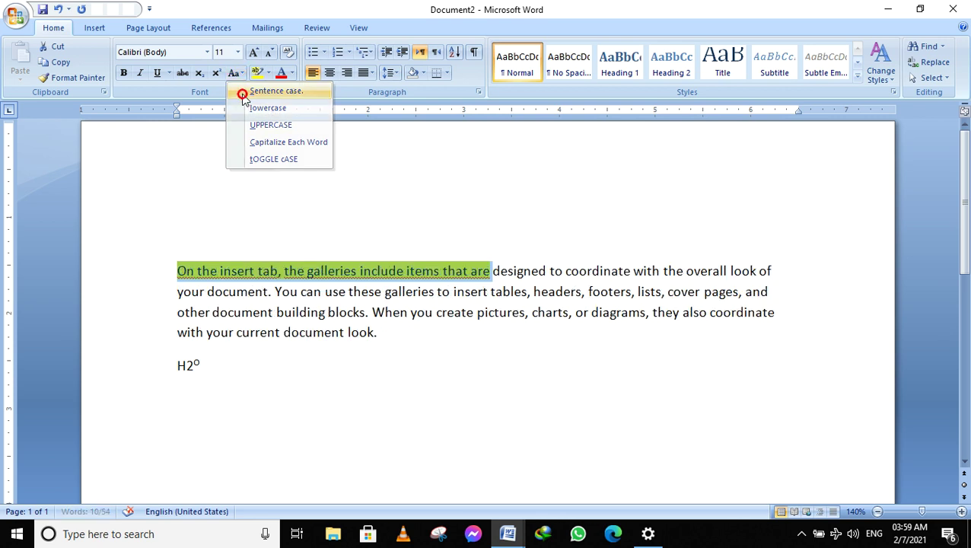
pyautogui.click(237, 201)
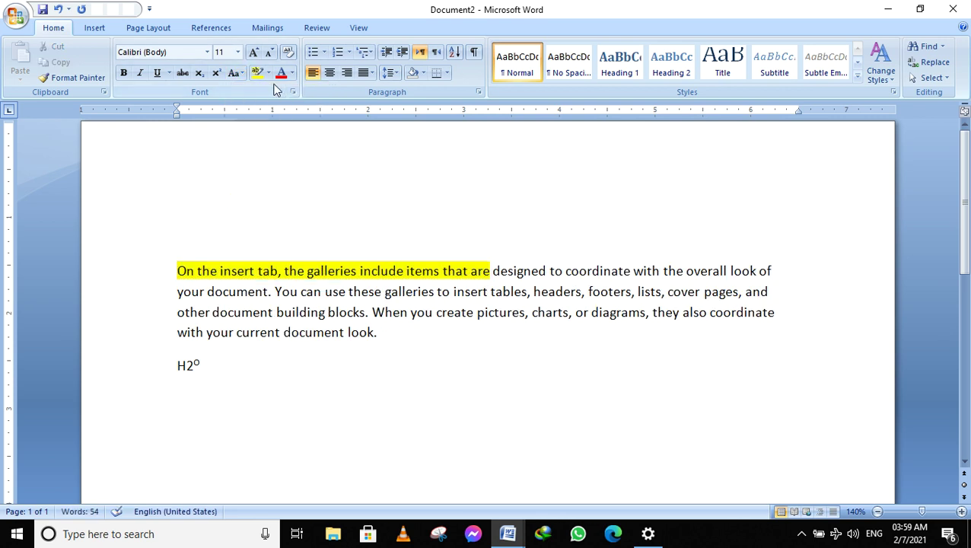
pyautogui.moveTo(174, 275); pyautogui.dragTo(491, 273)
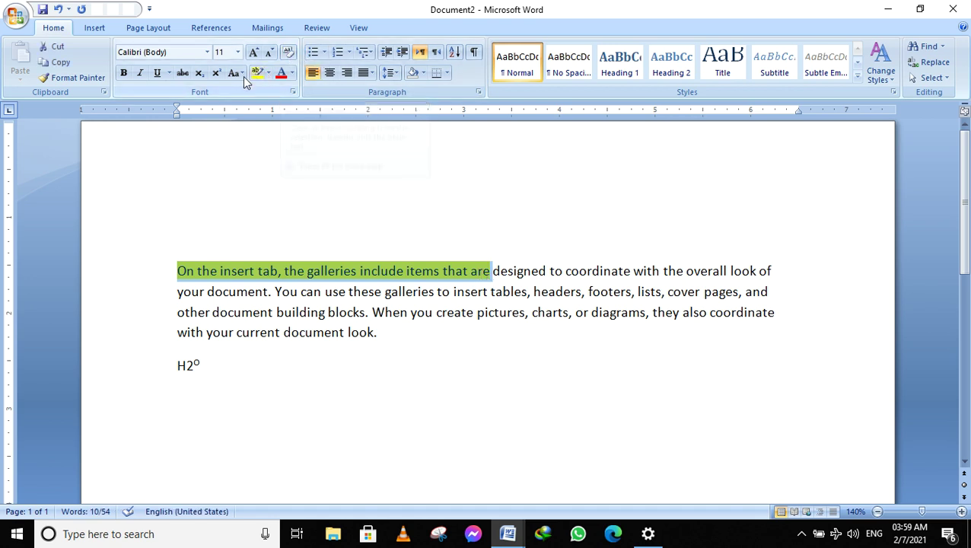
# - Set the opening phrase's highlight to No Color and show the hidden system tray icons
pyautogui.click(268, 74)
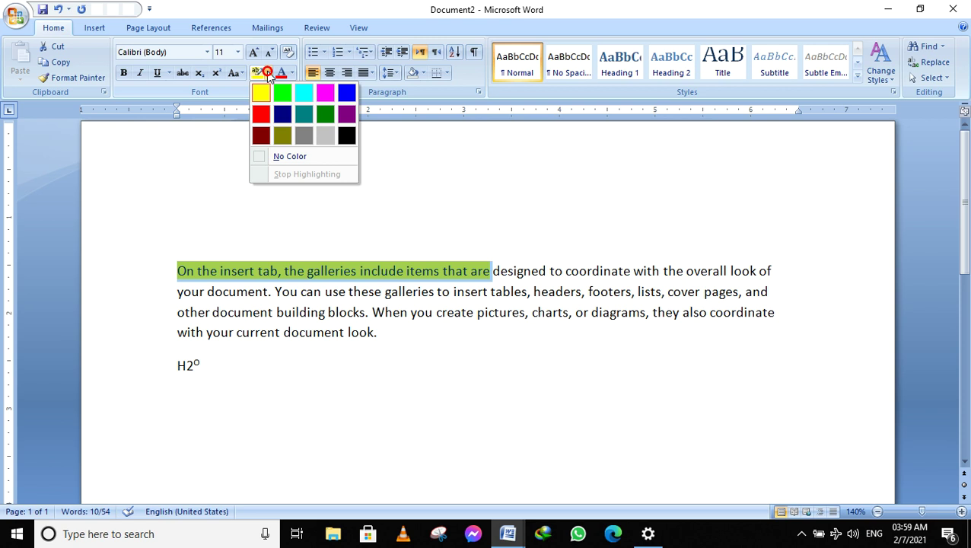
pyautogui.click(265, 156)
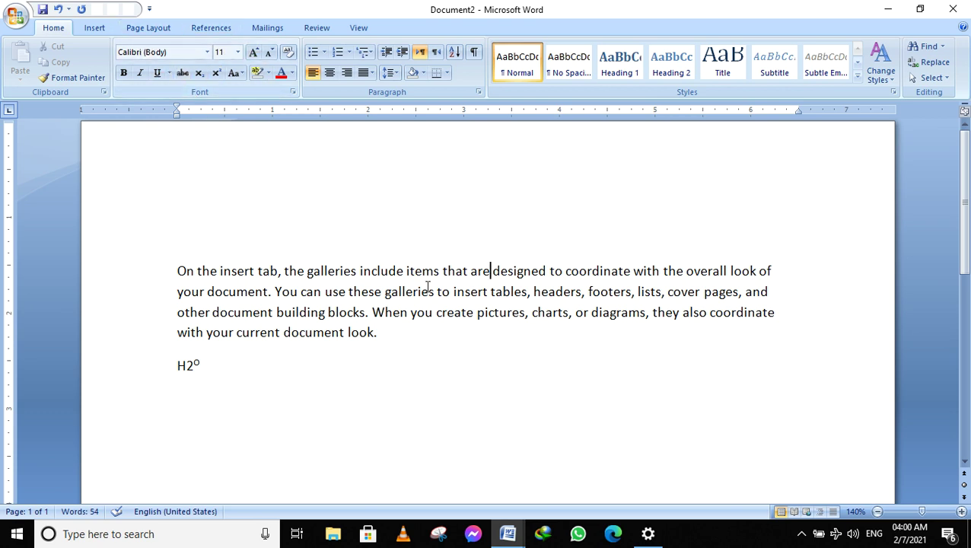
pyautogui.moveTo(648, 533)
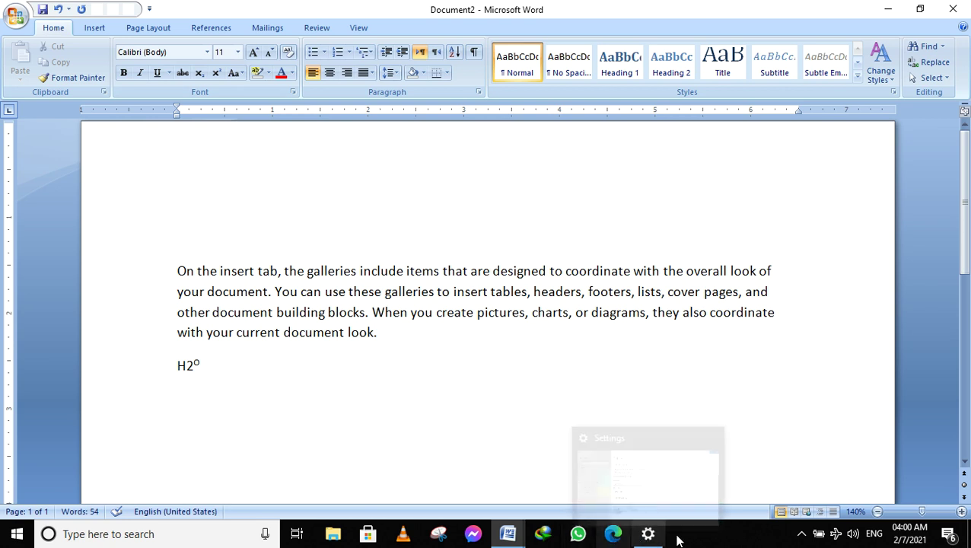
pyautogui.click(802, 533)
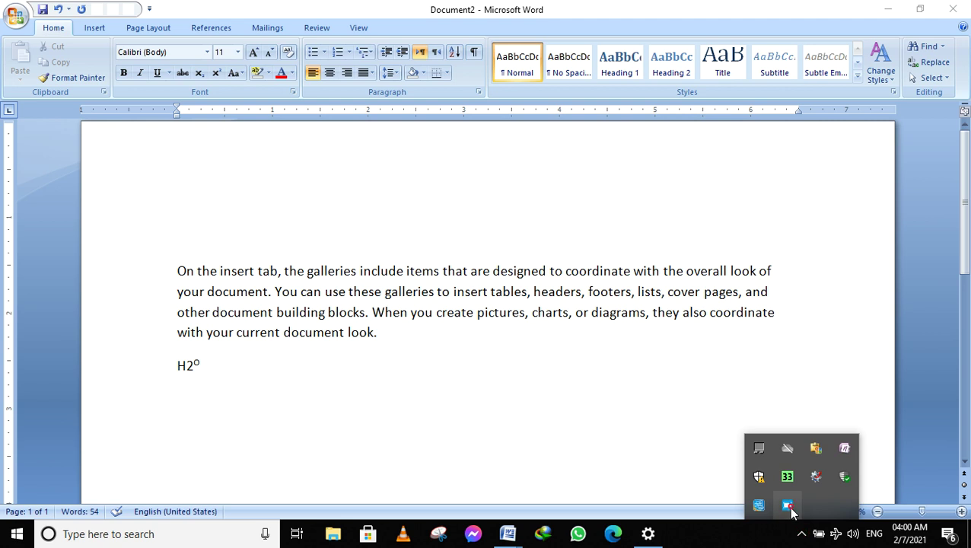